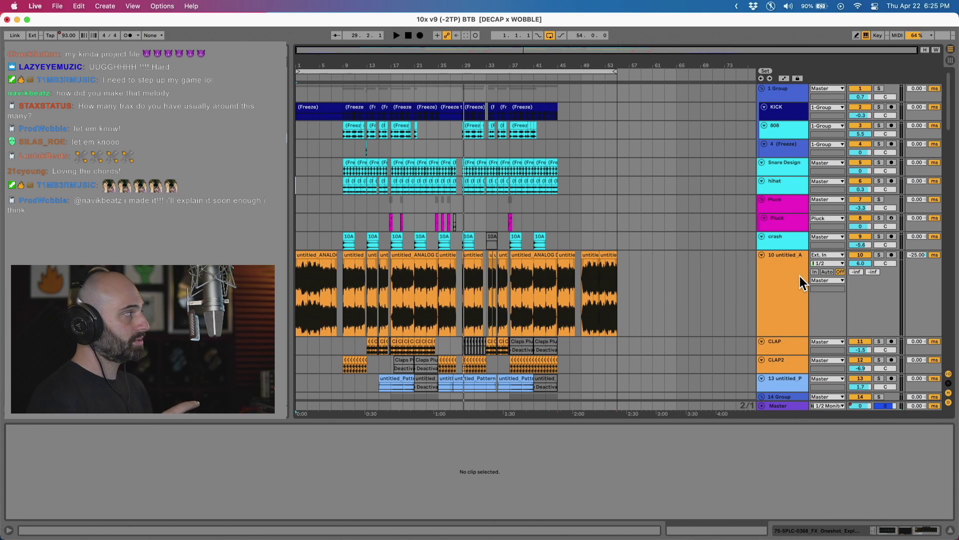
Solo track 10 (untitled_ANALOG DREAM) and play it from its first clip.
left_click(879, 255)
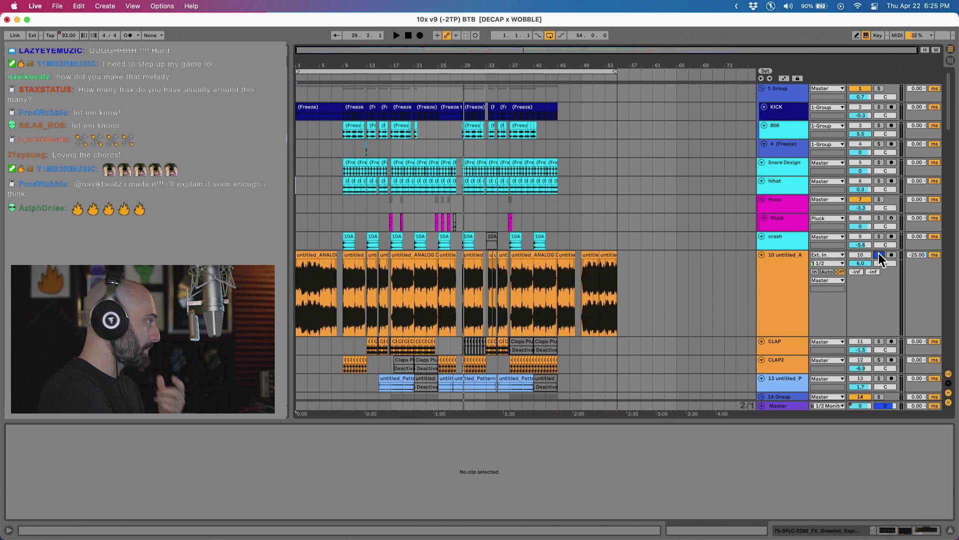
left_click(312, 256)
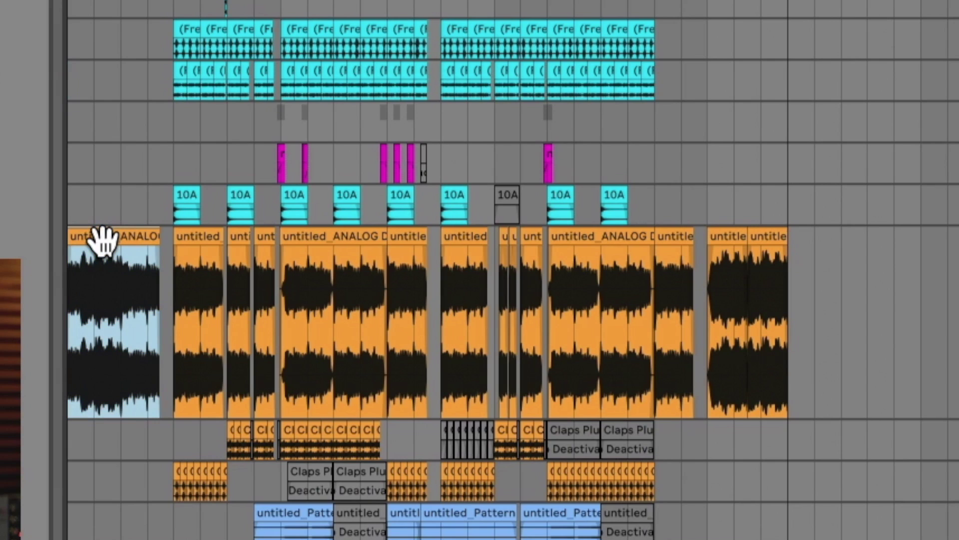
key("space")
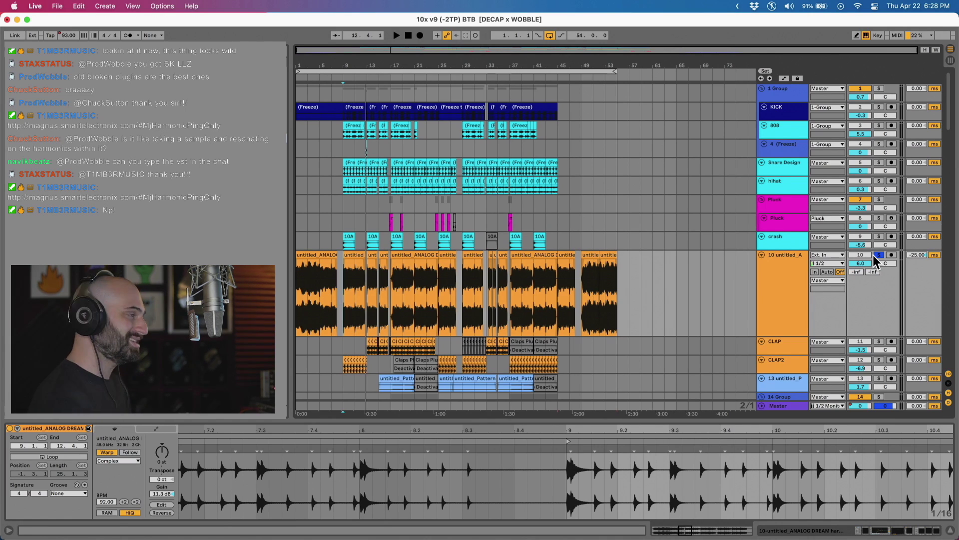
Set the playback start at bar 9, switch the solo to the KICK track and play it.
left_click(350, 131)
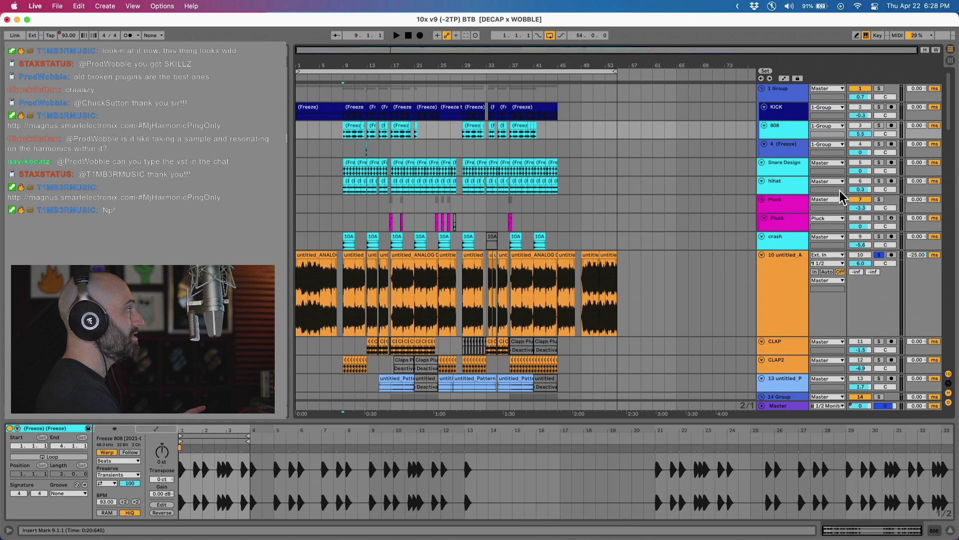
left_click(805, 113)
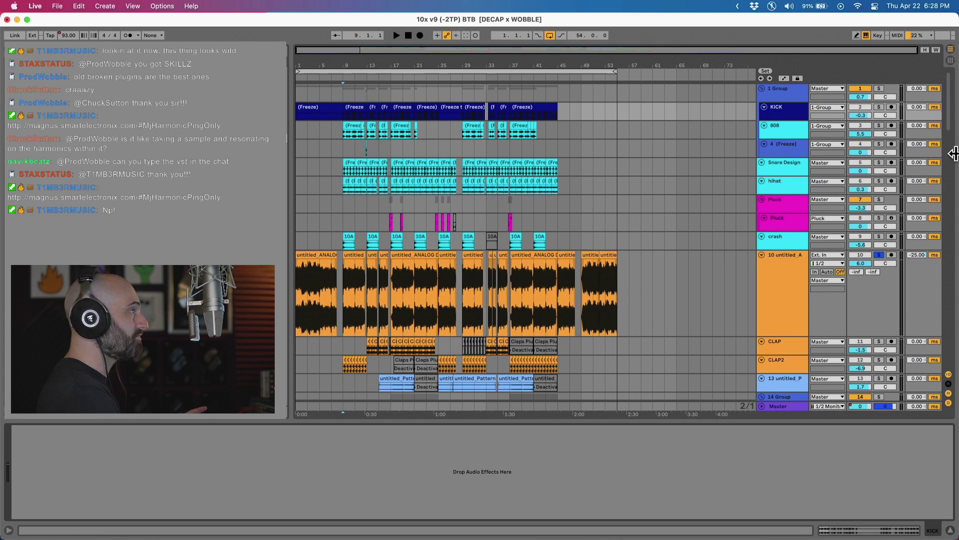
left_click(879, 107)
key("space")
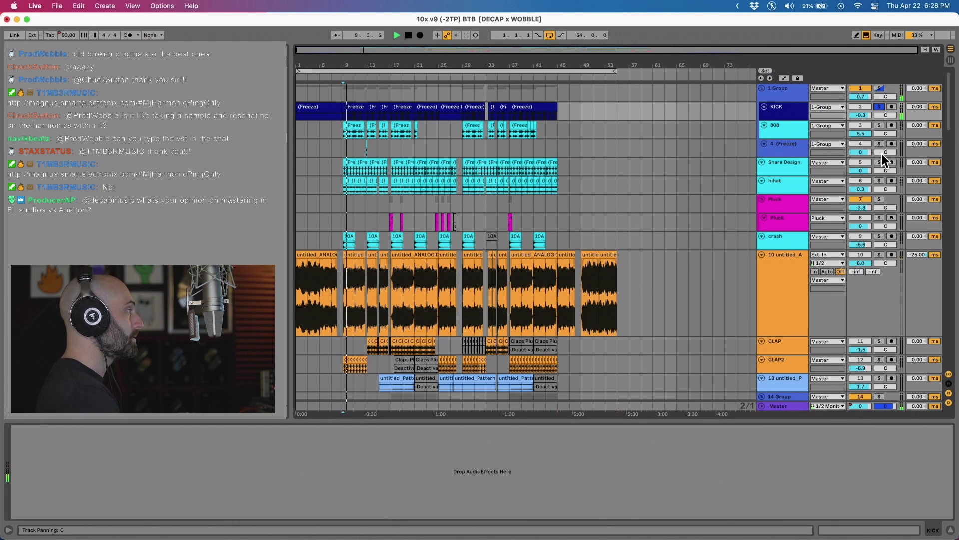
Add the 808 track to the solo and replay the kick and 808 together from bar 9.
left_click(880, 126)
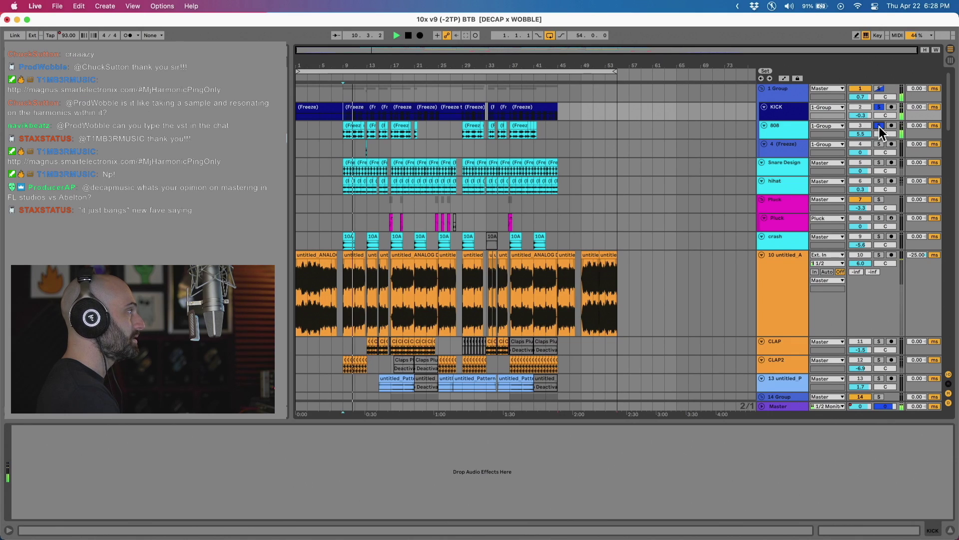
key("space")
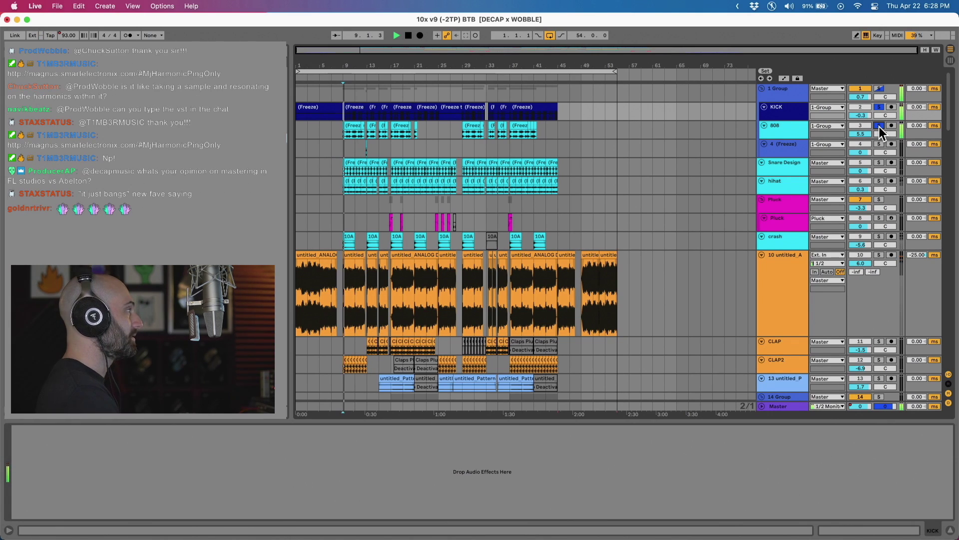
key("space")
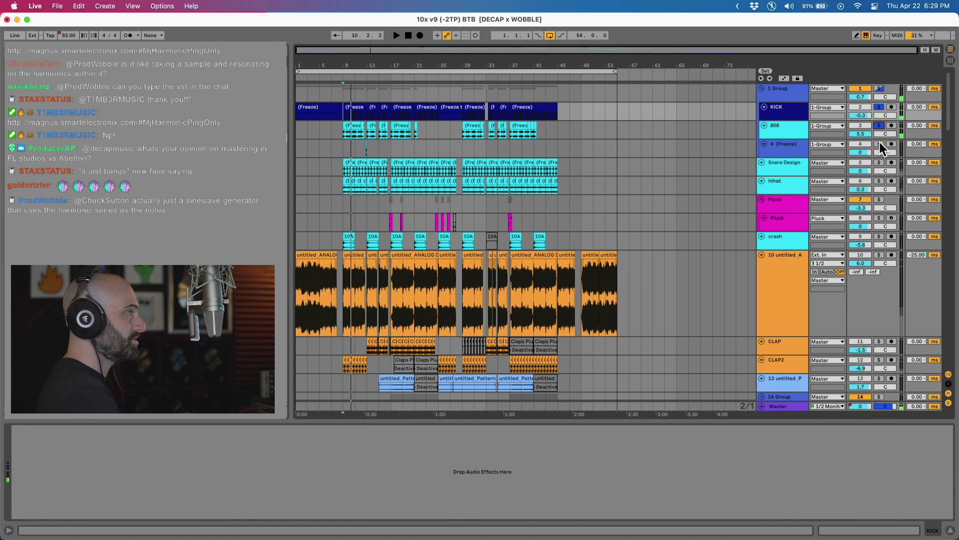
Add track 4, Snare Design, hihat and crash to the solo during playback from bar 9, and clear all solos to hear the full mix.
left_click_drag(879, 144, 881, 182)
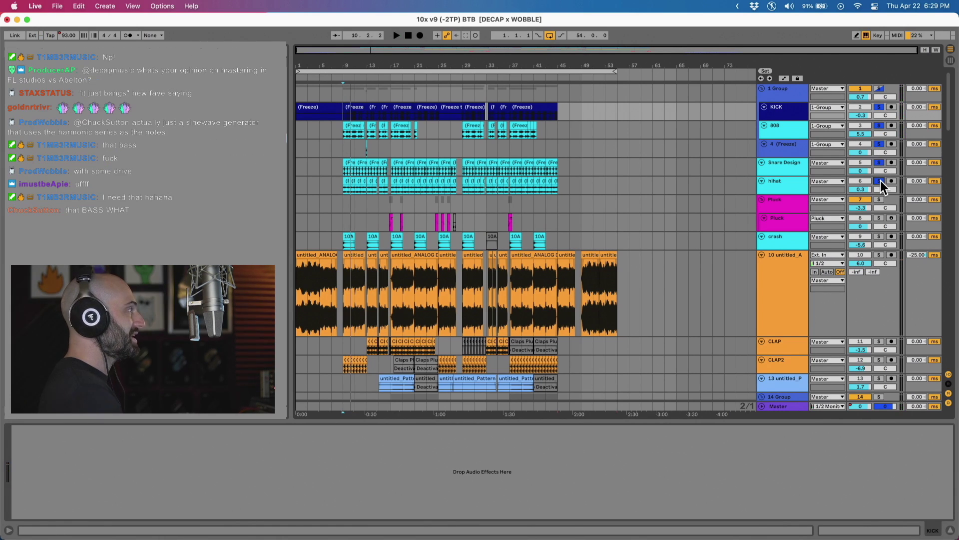
key("space")
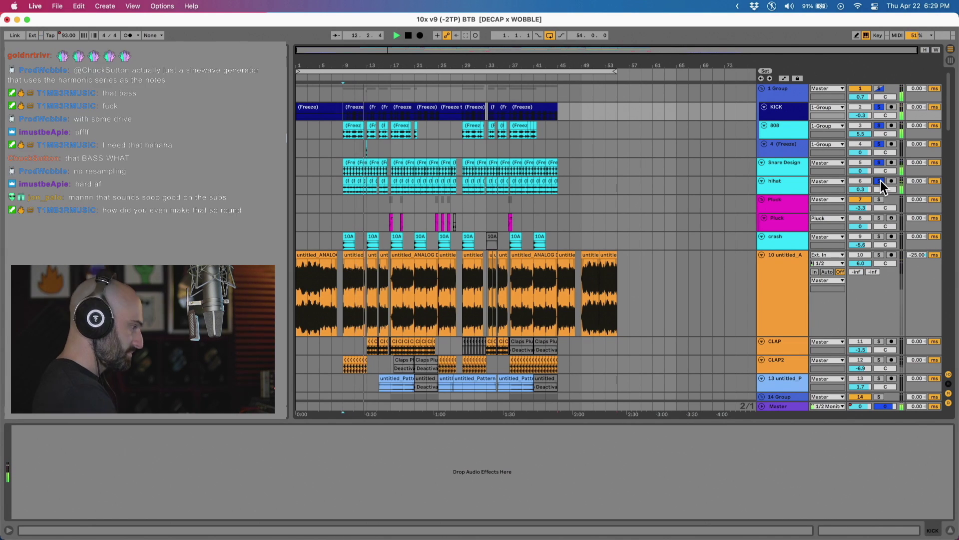
left_click(879, 237)
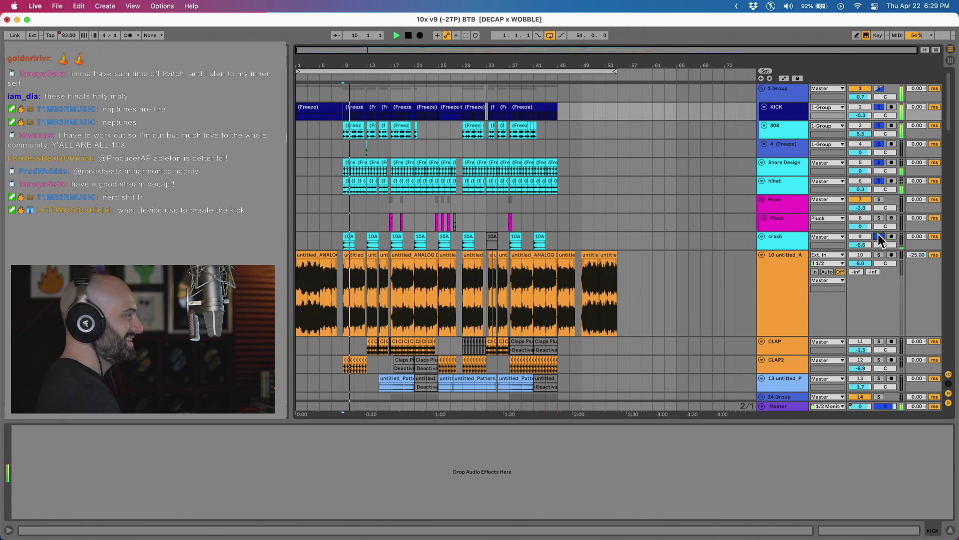
left_click(879, 236)
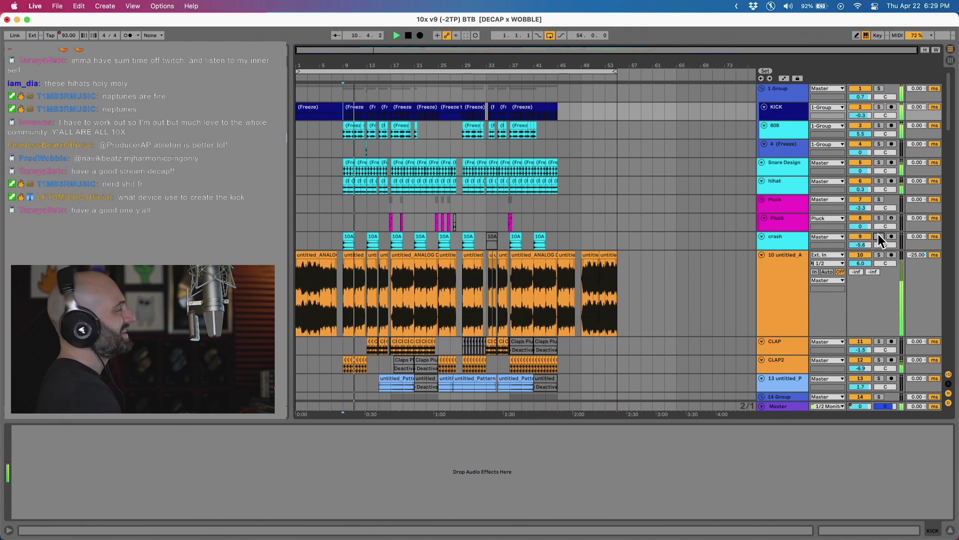
key("space")
Play the Pluck track in solo from bar 17 and clear its solo.
scroll(619, 217, "down", 1)
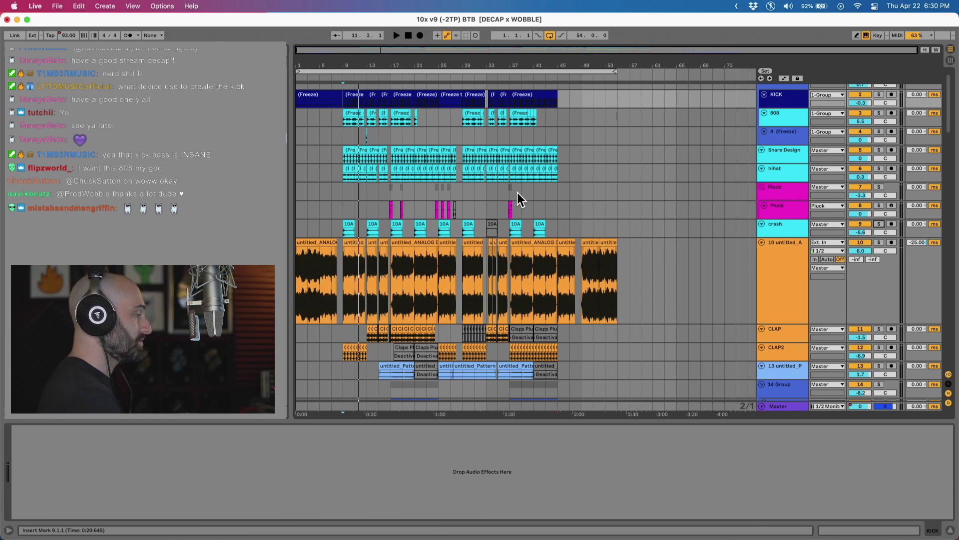
left_click(341, 120)
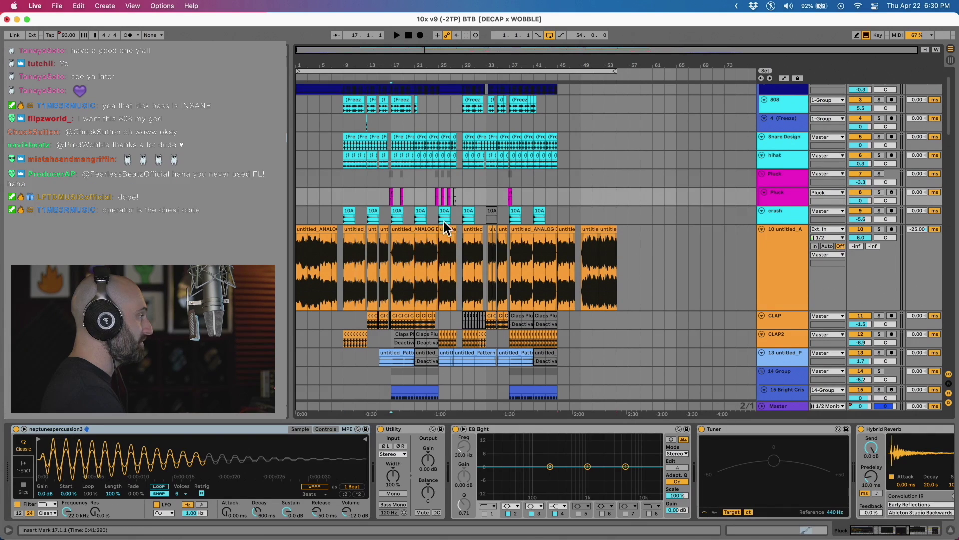
key("space")
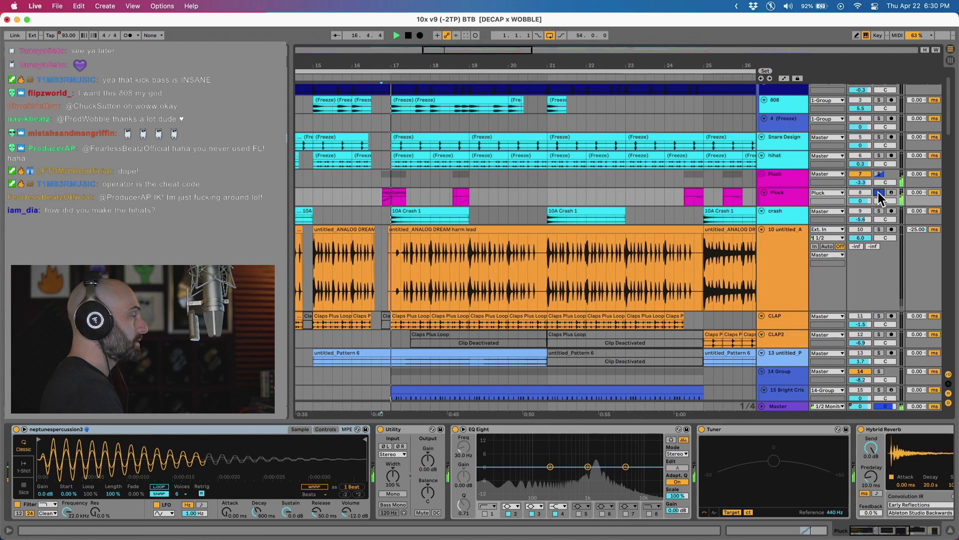
scroll(880, 217, "down", 2)
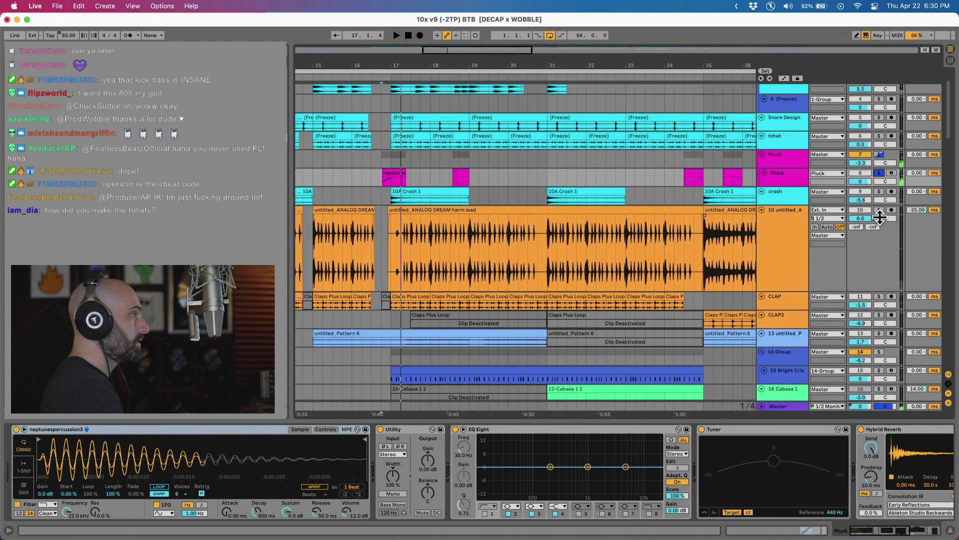
left_click(878, 210)
Zoom the arrangement out and audition the 26 Group percussion in solo.
scroll(879, 209, "down", 5)
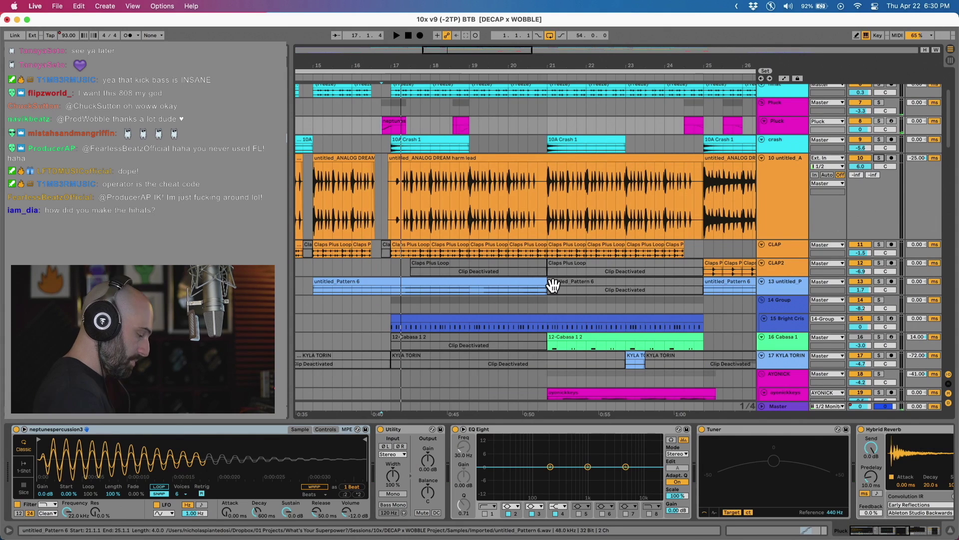
left_click(550, 305)
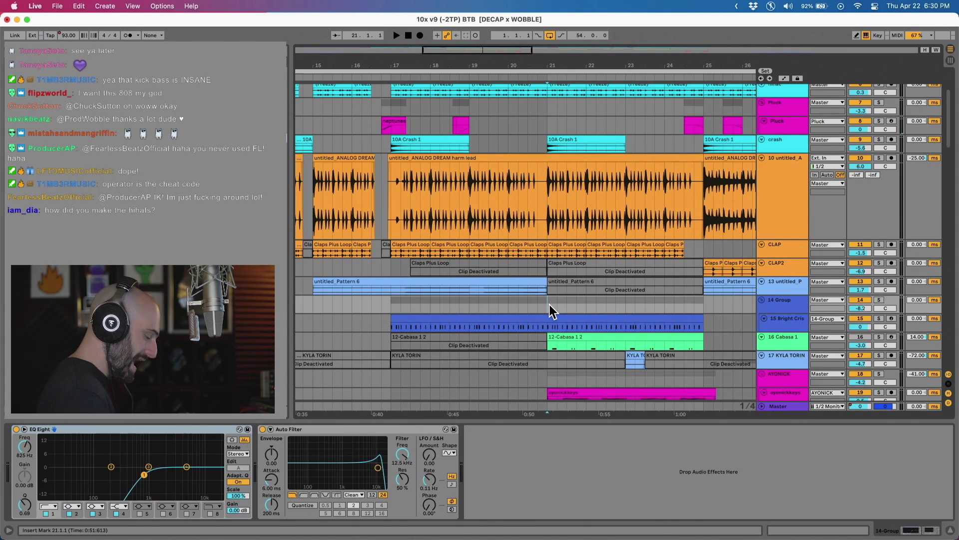
key("minus")
key("minus")
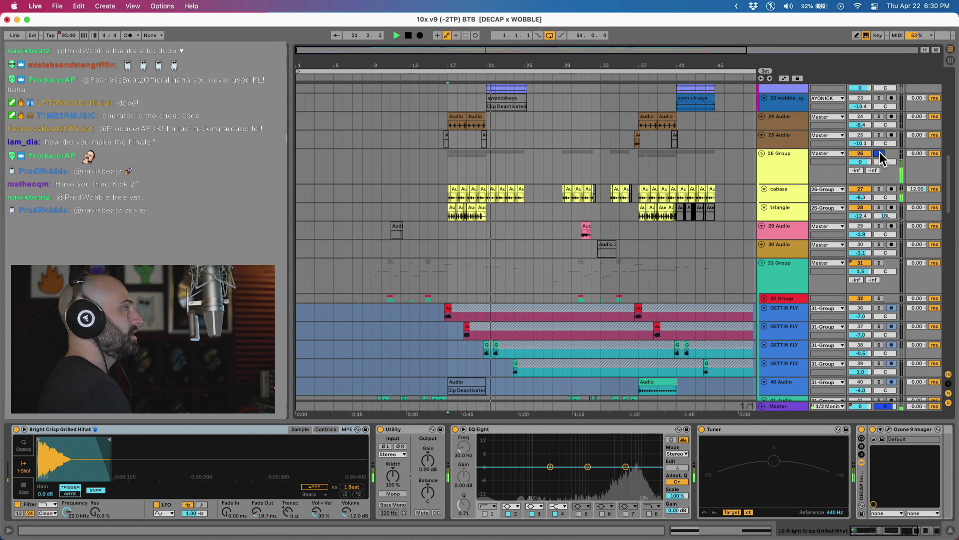
left_click(880, 154)
Play the 24 Audio track in solo from bar 17, and clear its solo to hear the full mix.
left_click(446, 175)
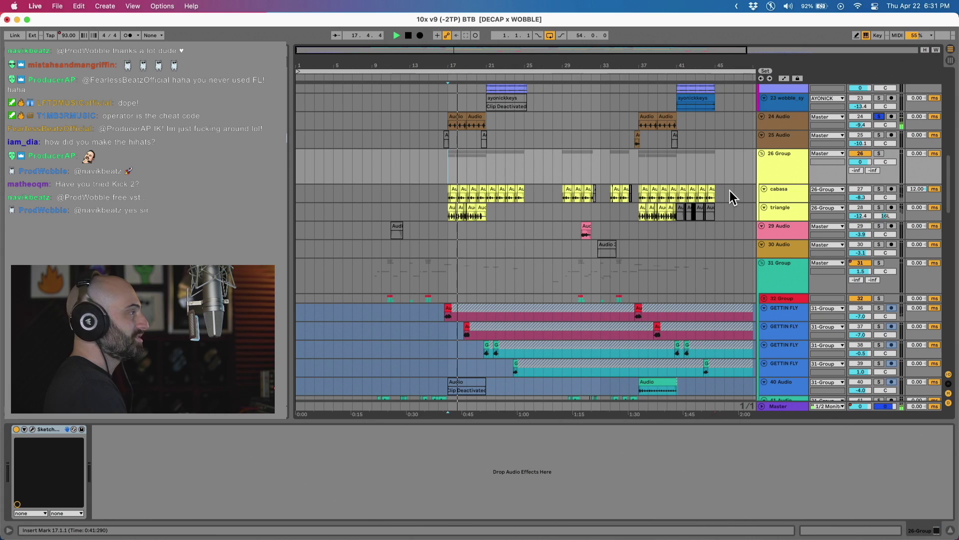
left_click(879, 116)
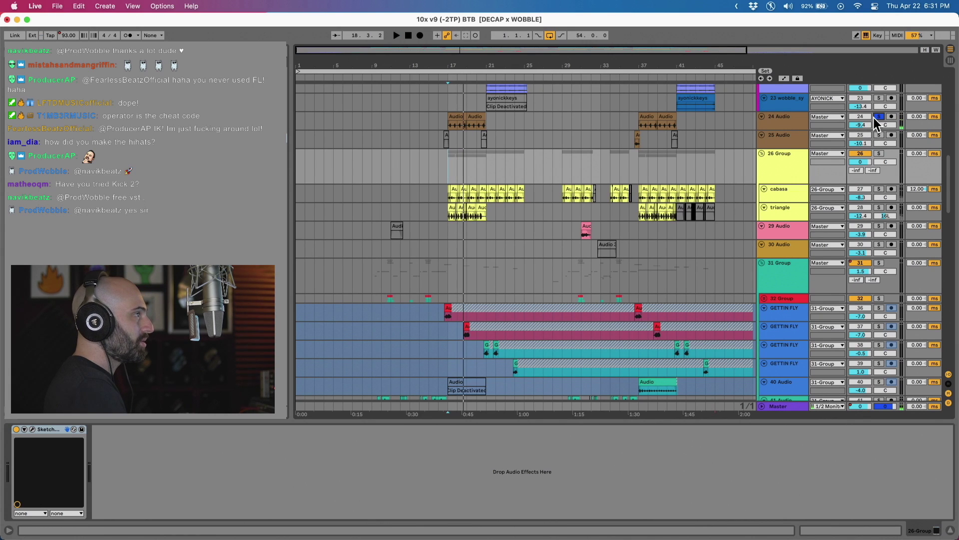
left_click(878, 117)
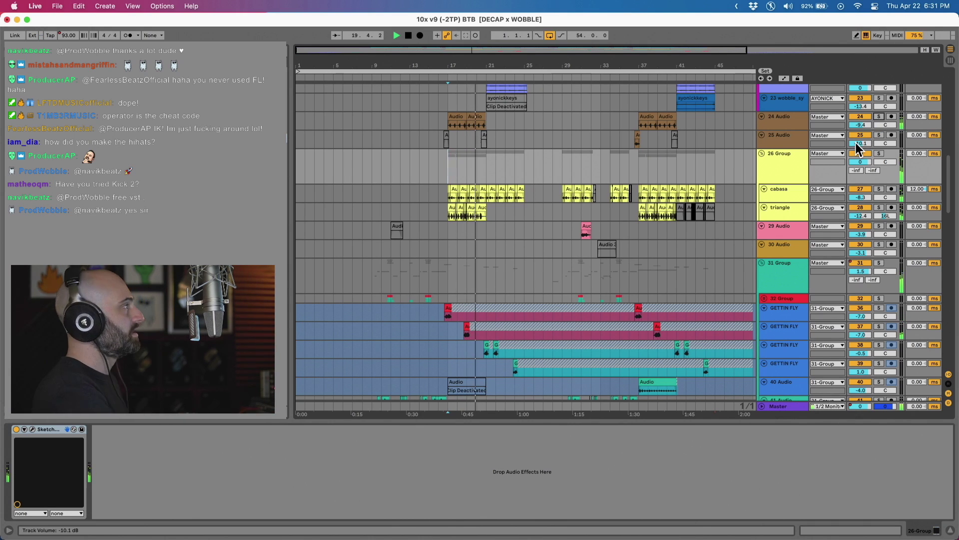
Play the AYONICK group in solo from bar 21, and replay the section with the solo cleared.
scroll(644, 257, "up", 5)
scroll(642, 254, "up", 1)
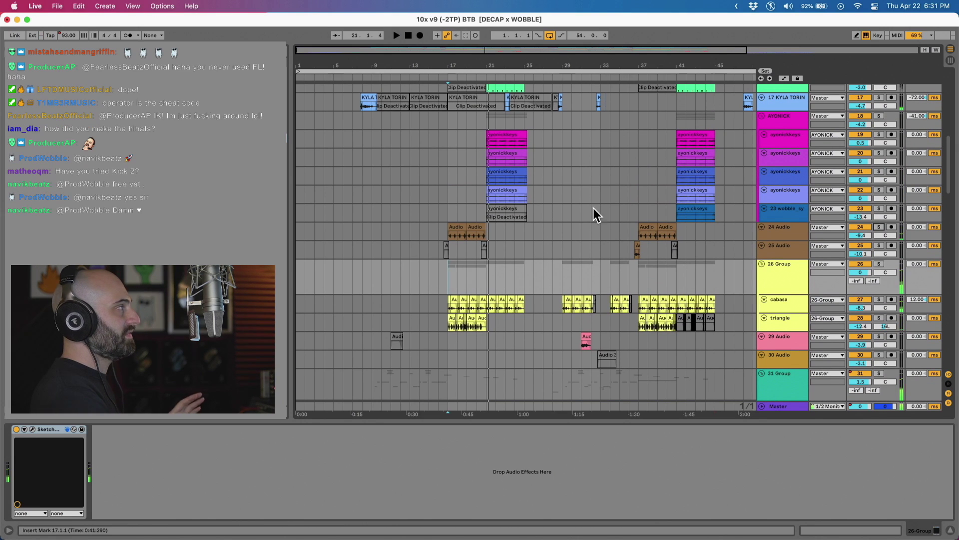
left_click(487, 145)
key("space")
left_click(487, 145)
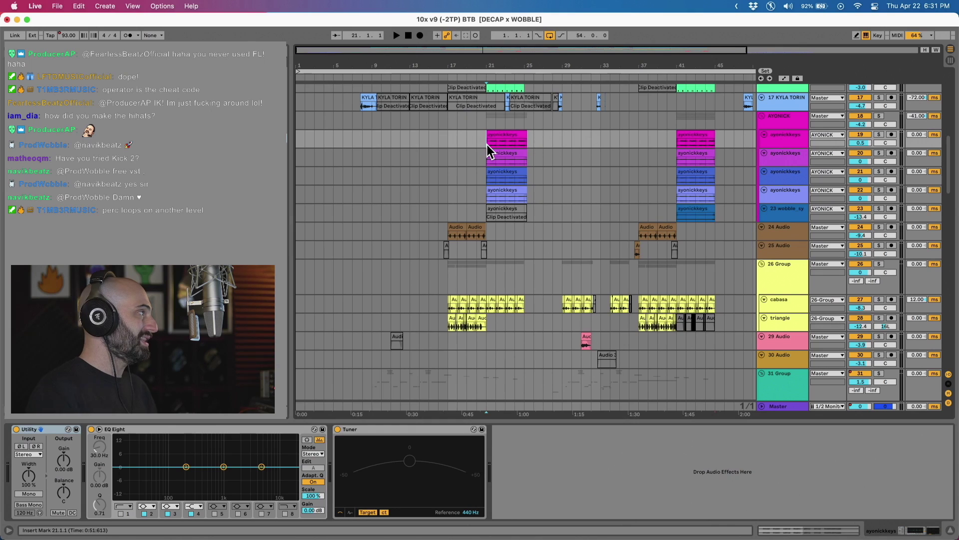
left_click(875, 115)
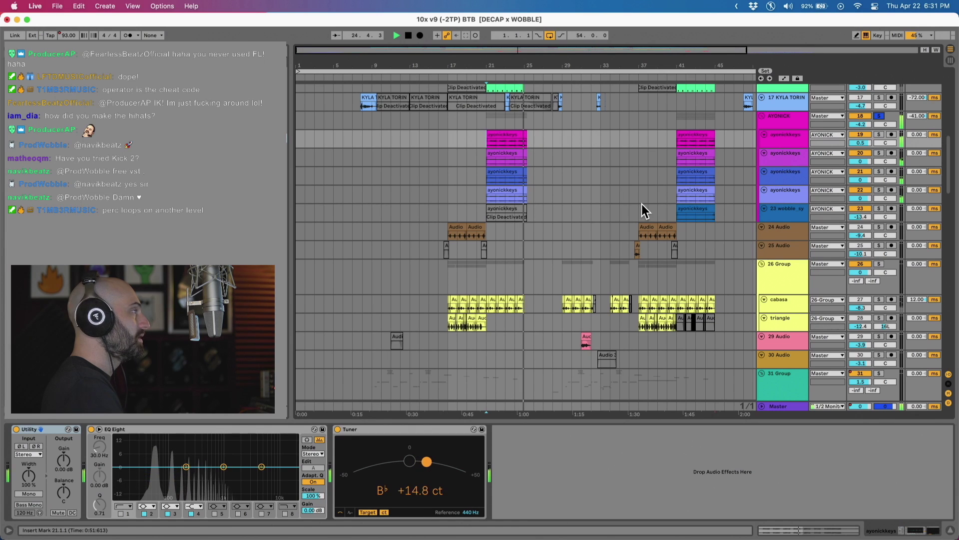
key("space")
left_click(880, 116)
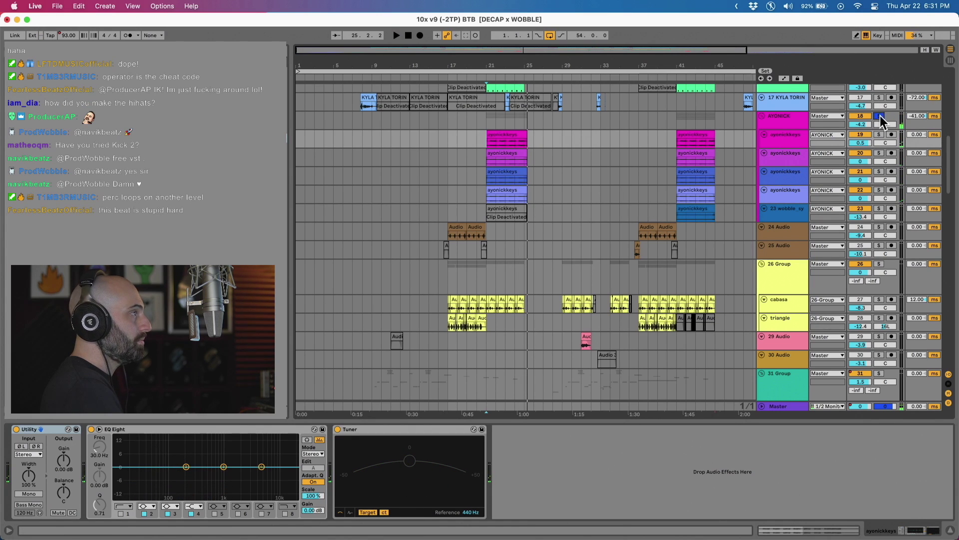
key("space")
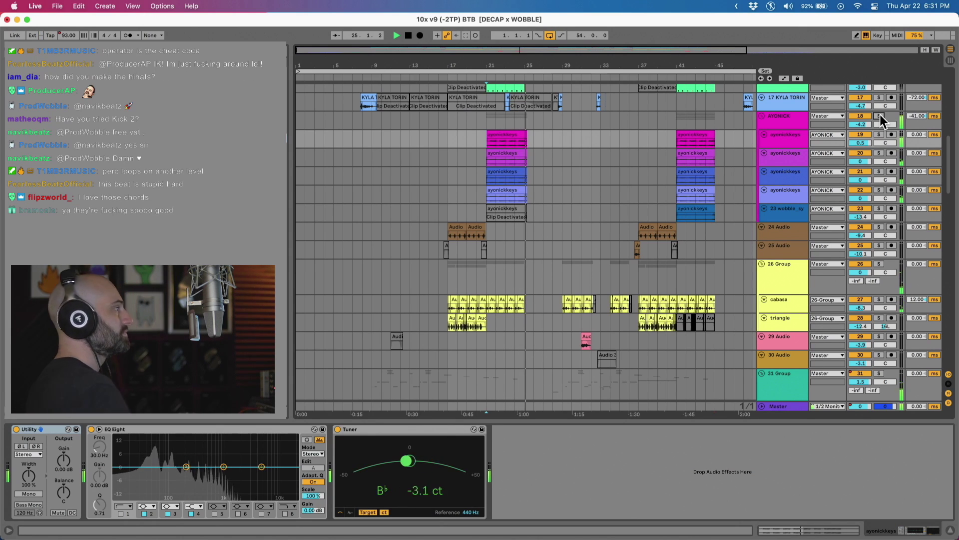
Look through the lower track groups, solo the 31 Group and play it from bar 9.
scroll(551, 220, "down", 5)
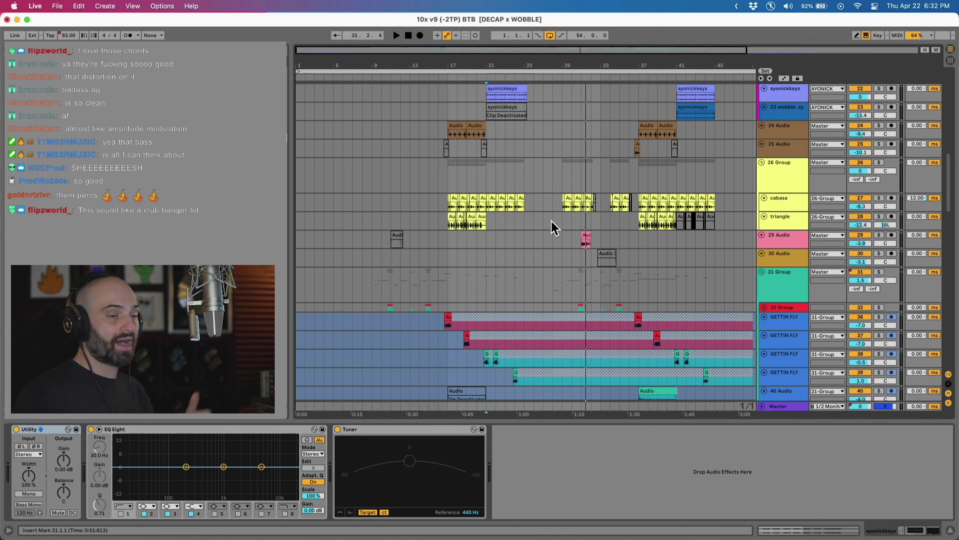
left_click(778, 287)
scroll(746, 280, "down", 15)
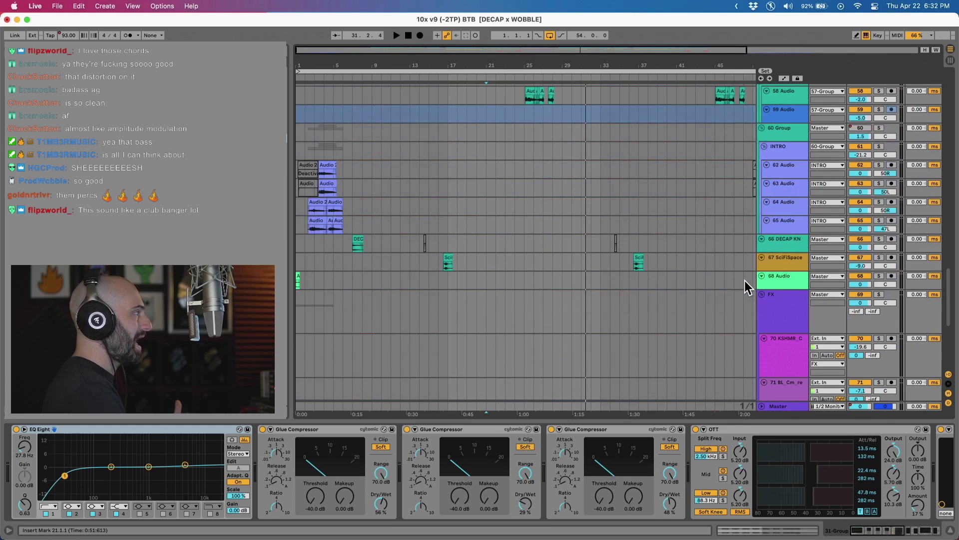
scroll(745, 280, "down", 3)
scroll(745, 280, "up", 15)
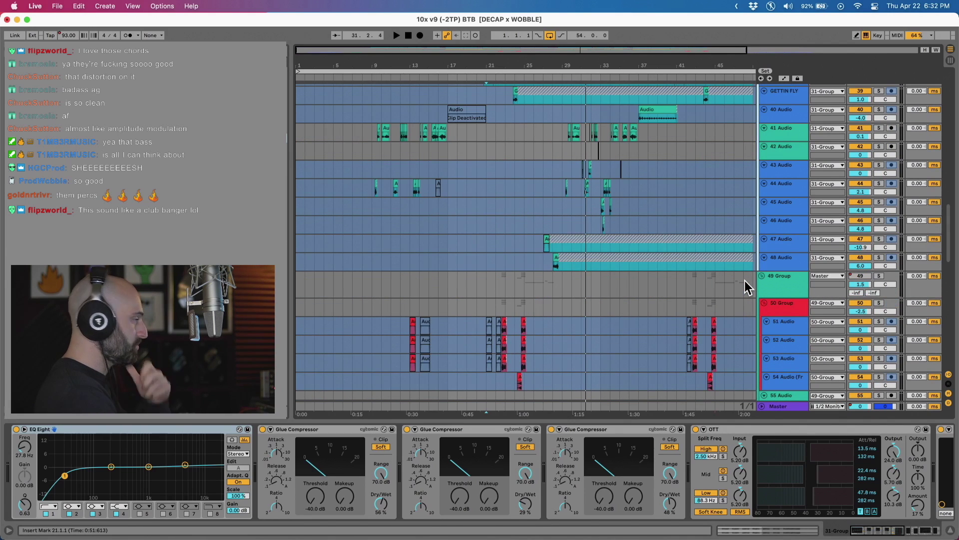
scroll(771, 120, "up", 5)
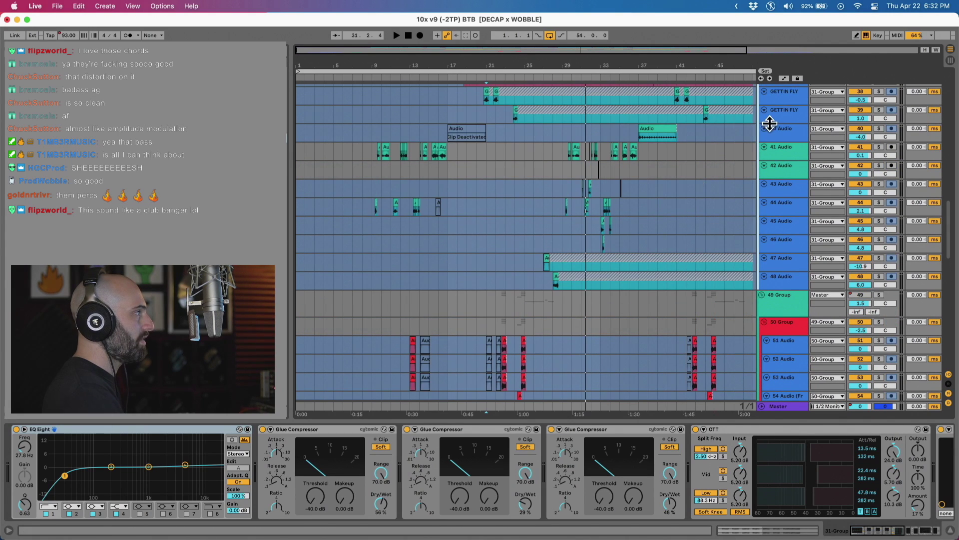
left_click(788, 125)
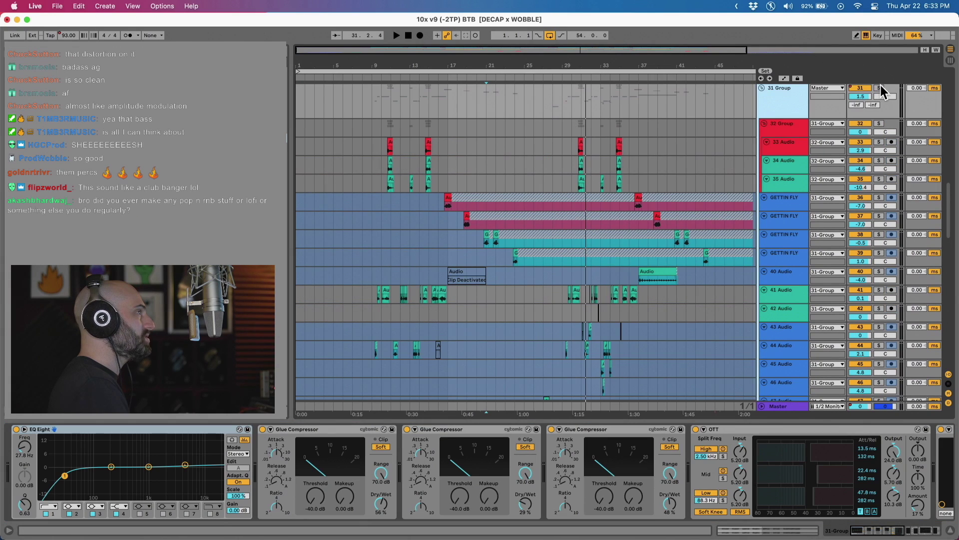
left_click(880, 89)
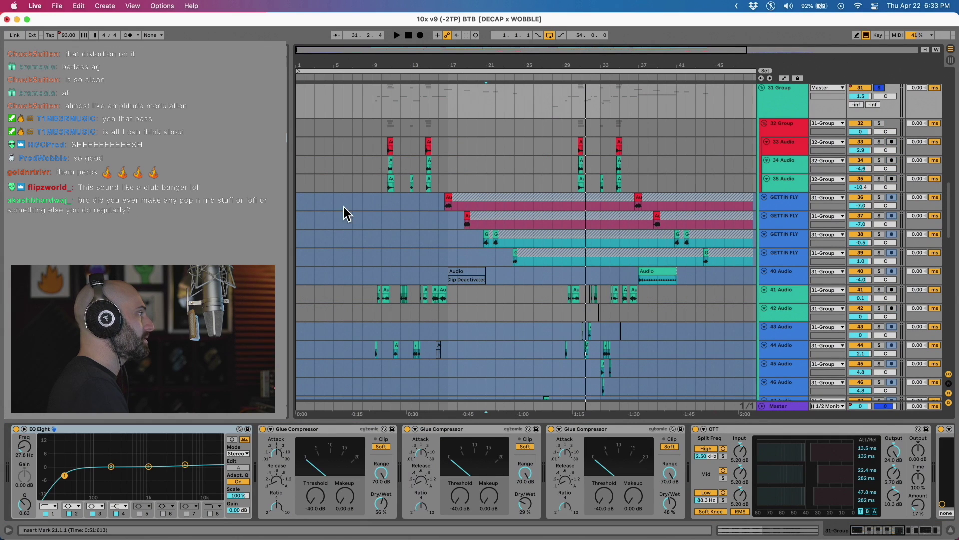
left_click(371, 220)
key("space")
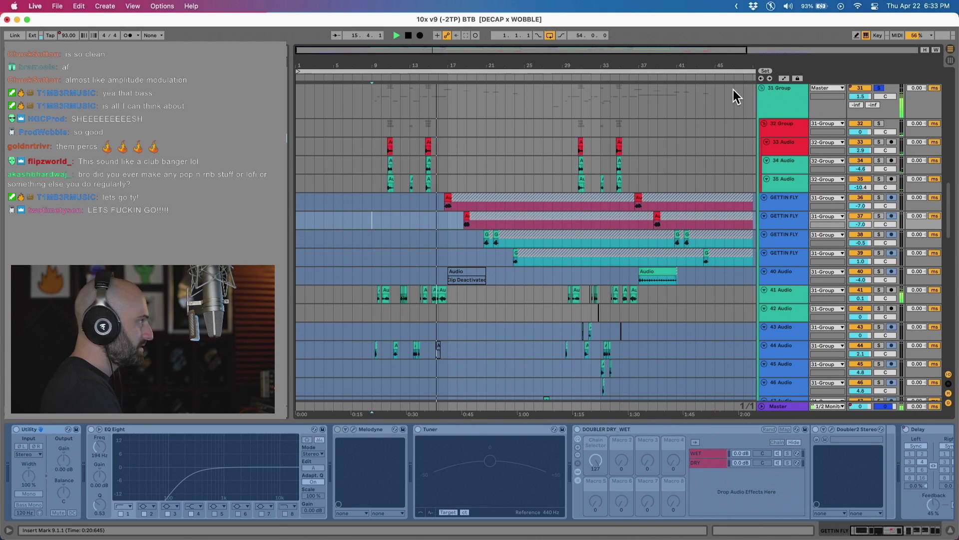
Stop playback and look through the device chains of the 31 Group and its GETTIN FLY, 40 Audio and 42 Audio tracks.
key("space")
left_click(787, 104)
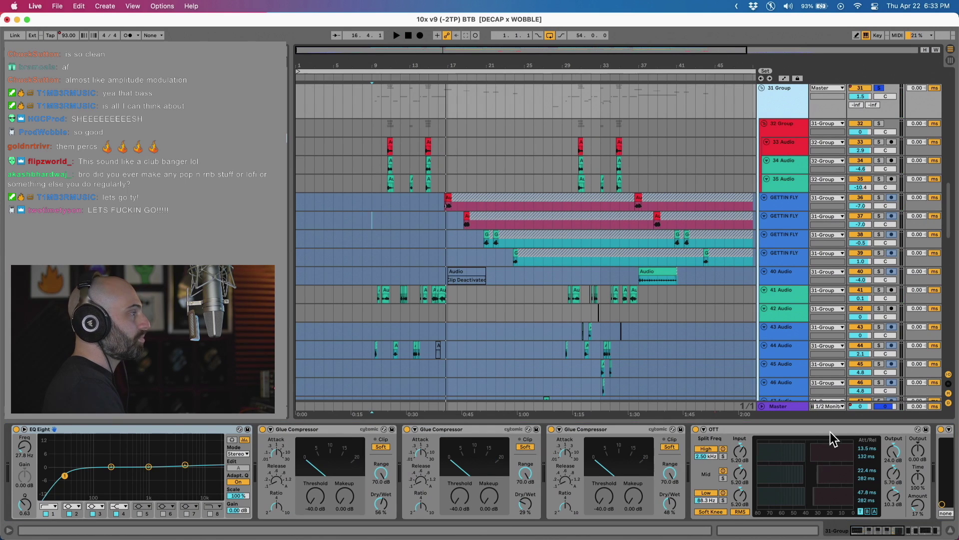
left_click(788, 202)
left_click(793, 220)
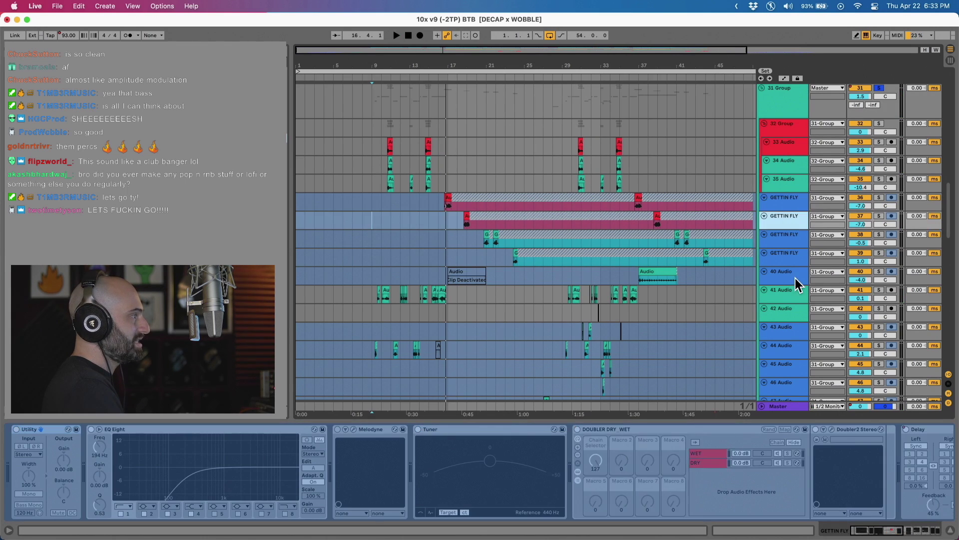
left_click(796, 278)
left_click(793, 315)
left_click(788, 107)
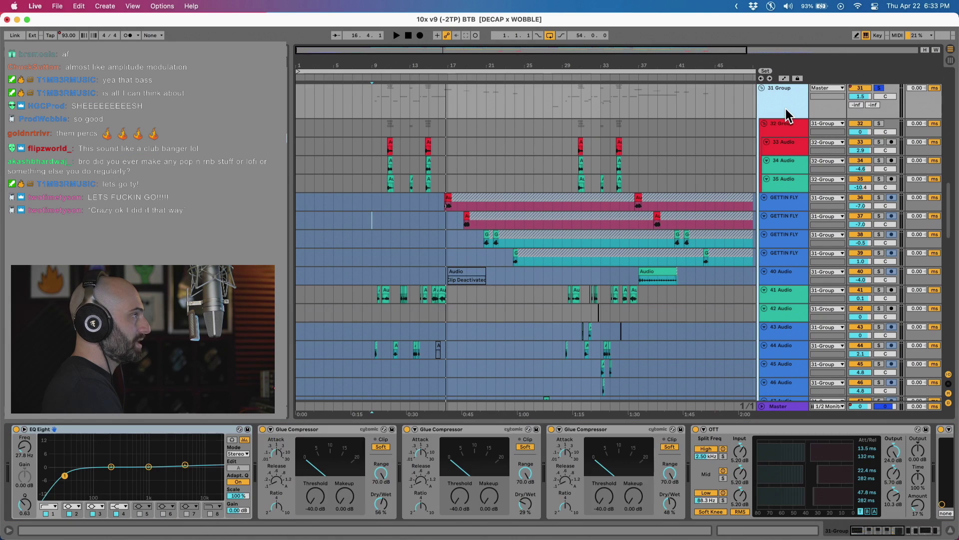
Group all devices on the 31 Group into one Audio Effect Rack.
left_click(317, 428)
key("super+a")
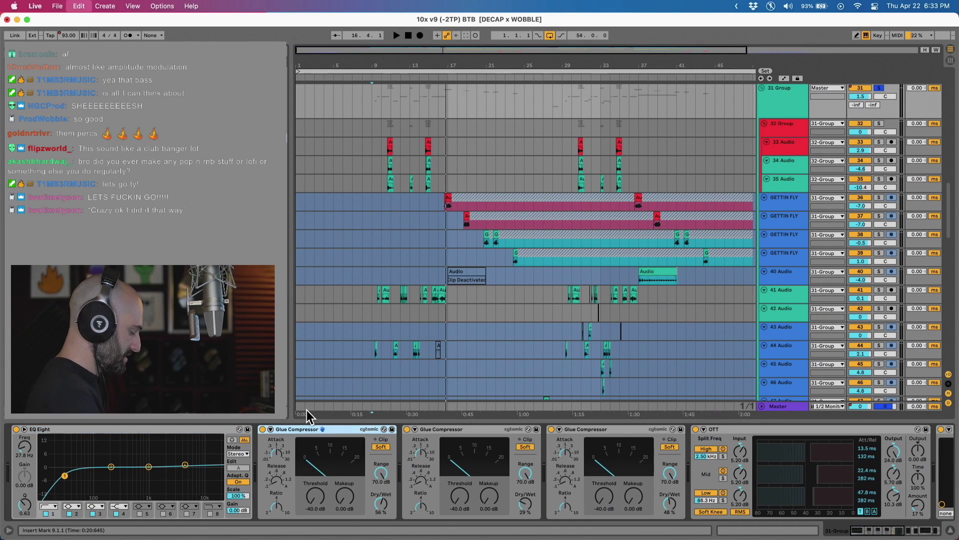
key("super+c")
key("super+g")
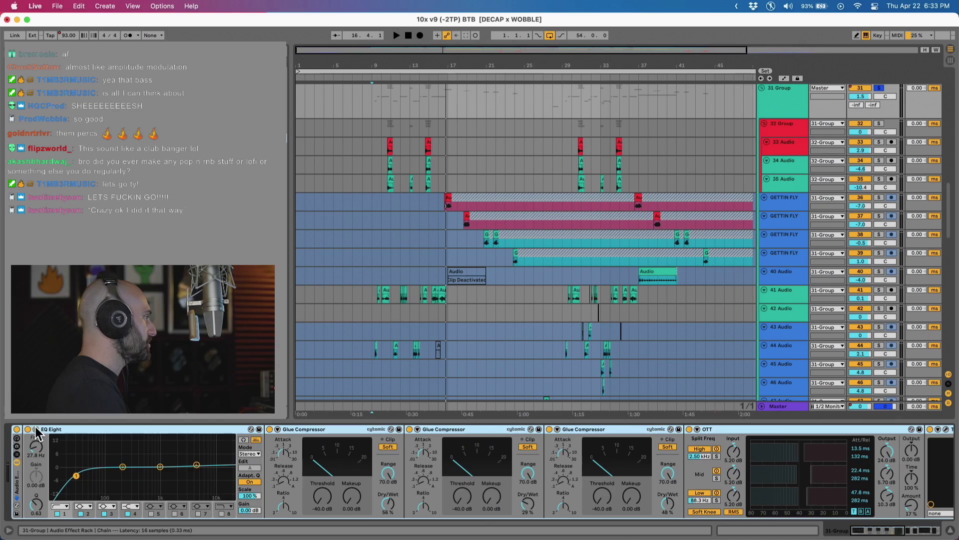
Play the soloed 31 Group from about bar 10 and bypass its effect rack to hear the vocals dry.
left_click(380, 200)
key("space")
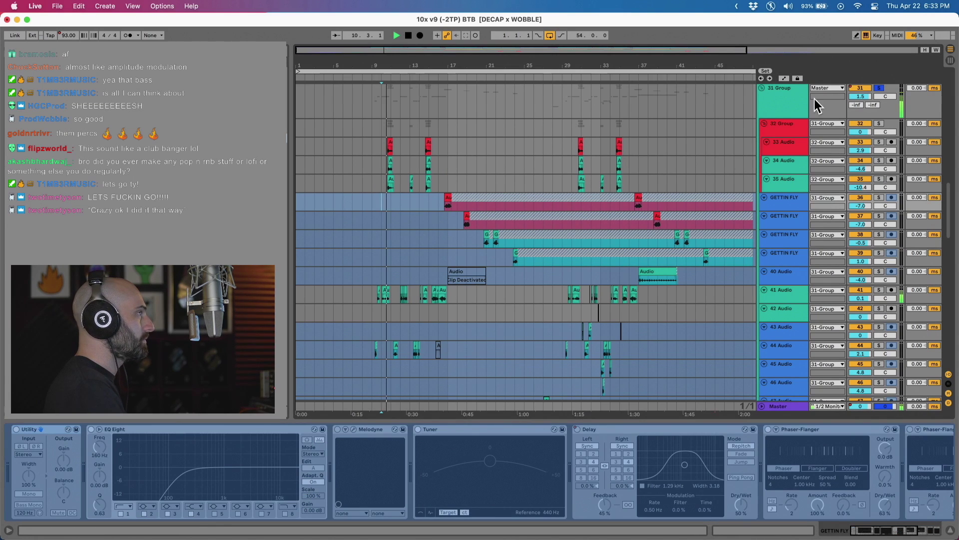
left_click(790, 98)
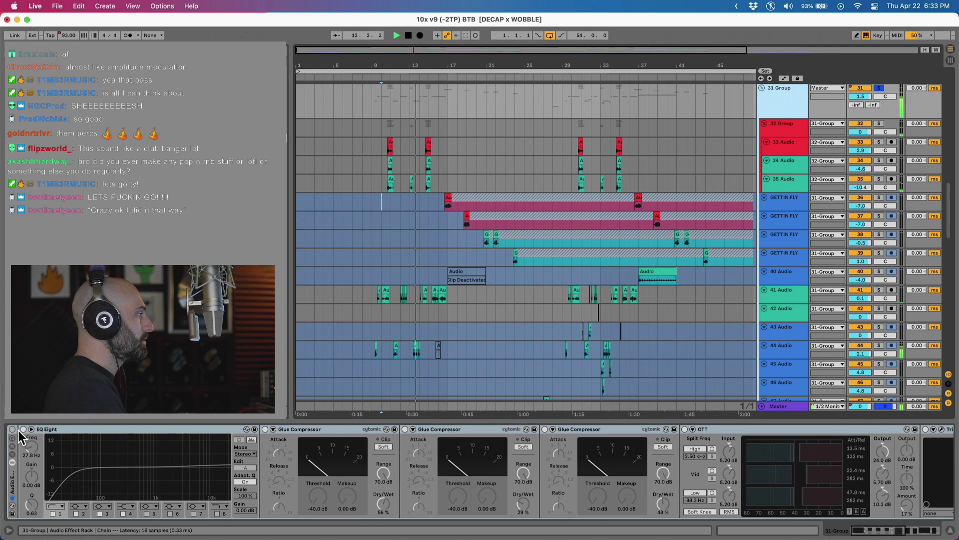
key("space")
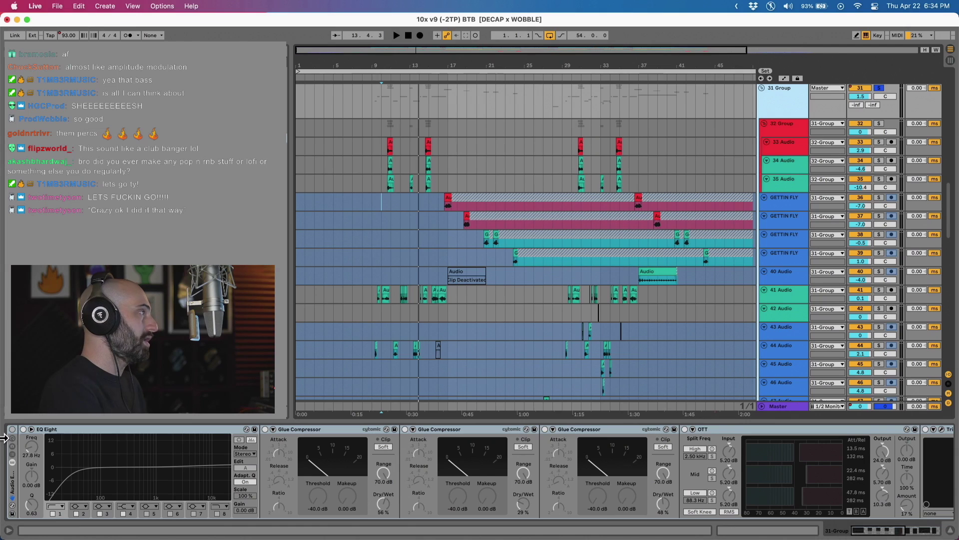
Replay the 31 Group from bar 10.1.1 and switch its effect rack back on to compare the processed sound.
left_click(383, 299)
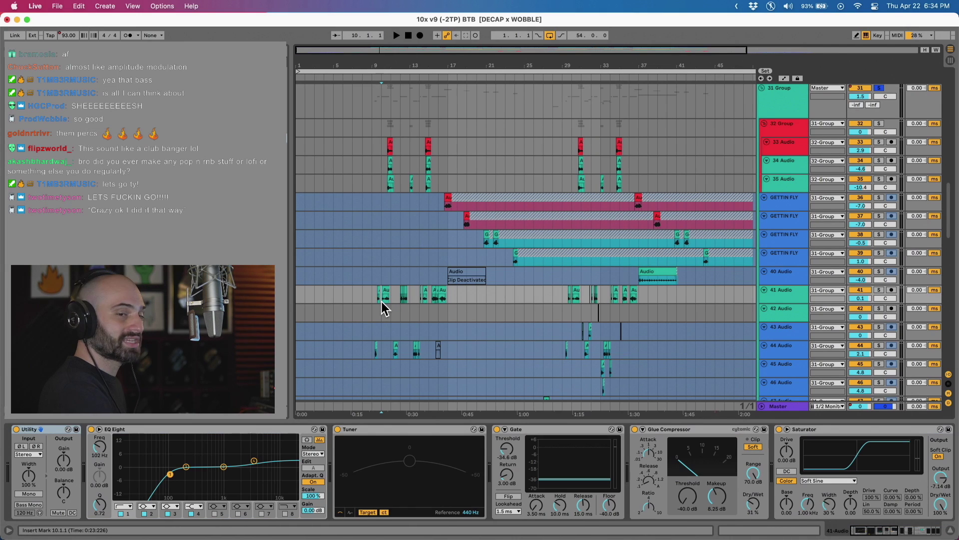
key("space")
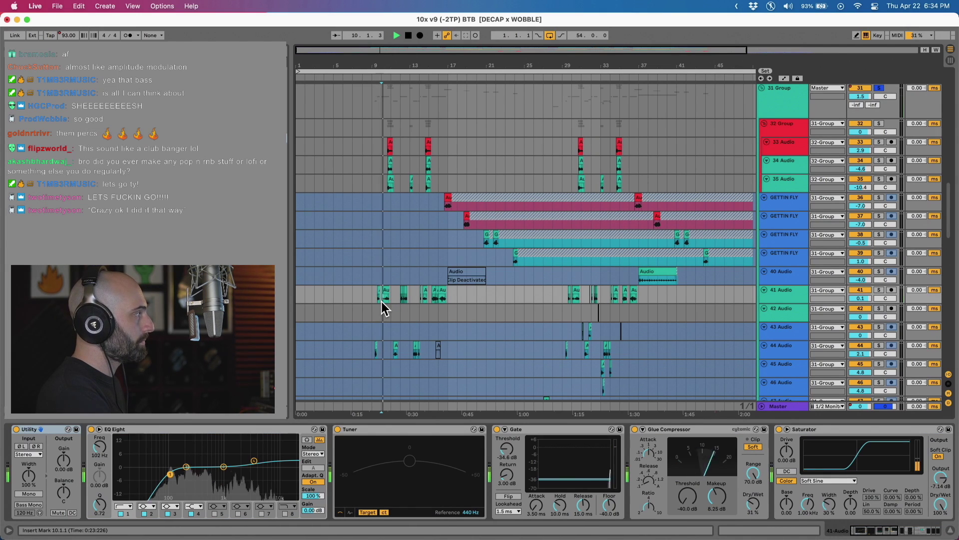
left_click(788, 98)
left_click(12, 429)
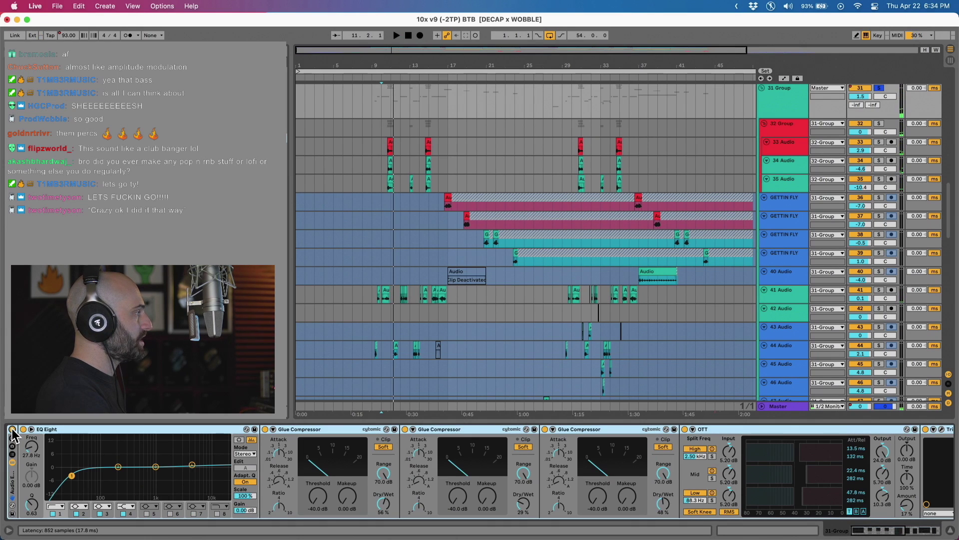
key("space")
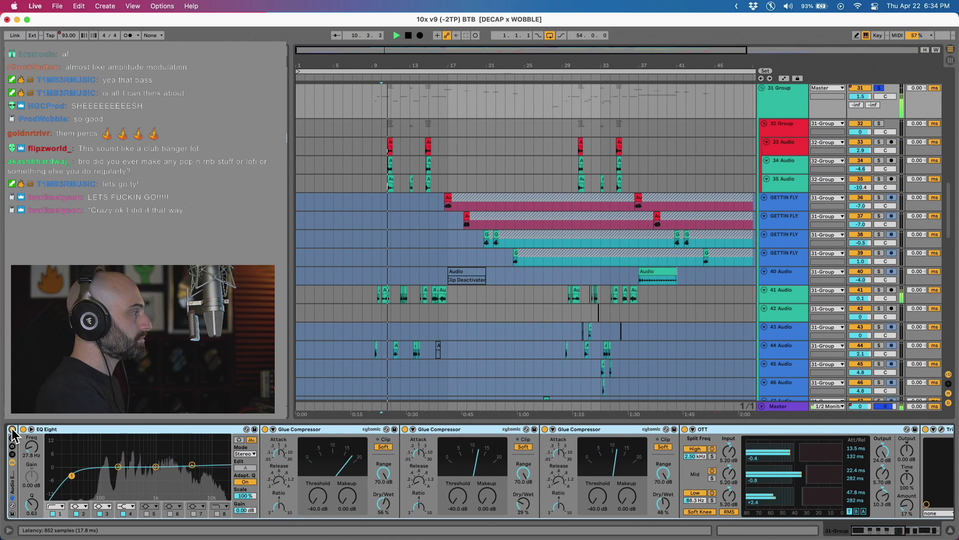
key("space")
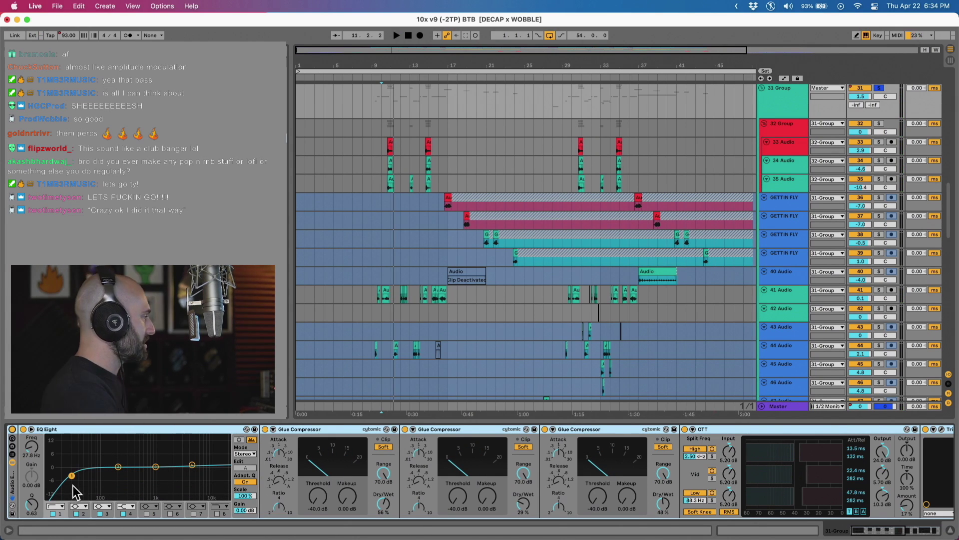
Examine the three Glue Compressors in the 31 Group's rack and play the section through them.
left_click(345, 430)
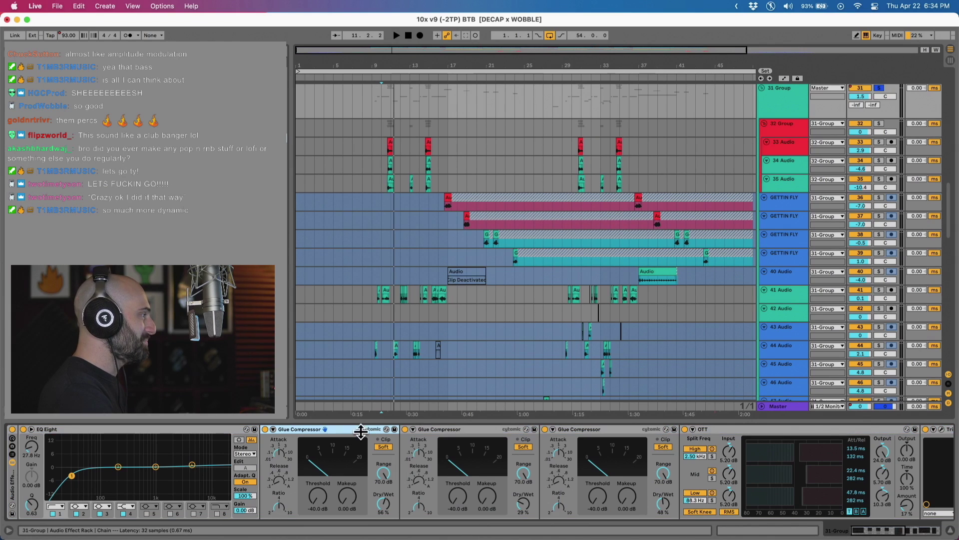
left_click(472, 430)
left_click(558, 436)
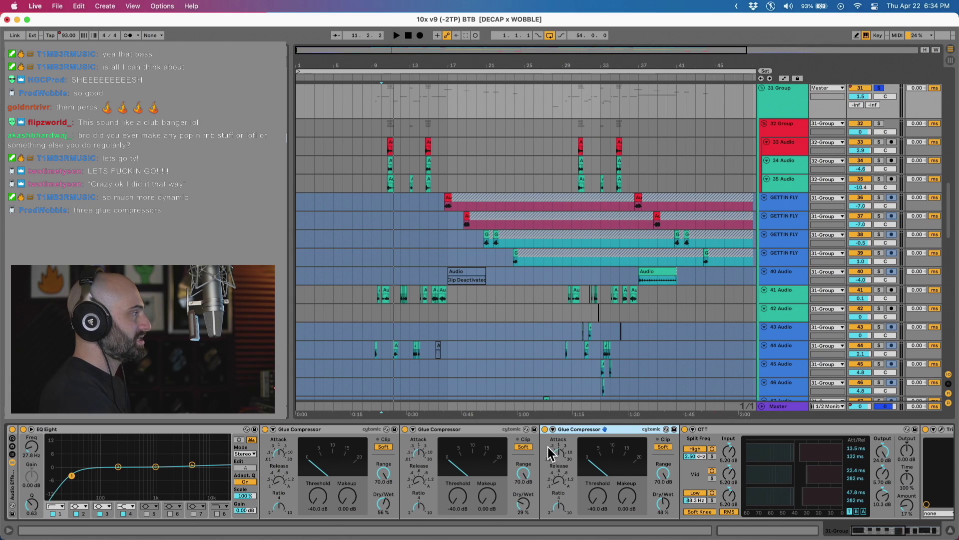
left_click(492, 439)
left_click(353, 440)
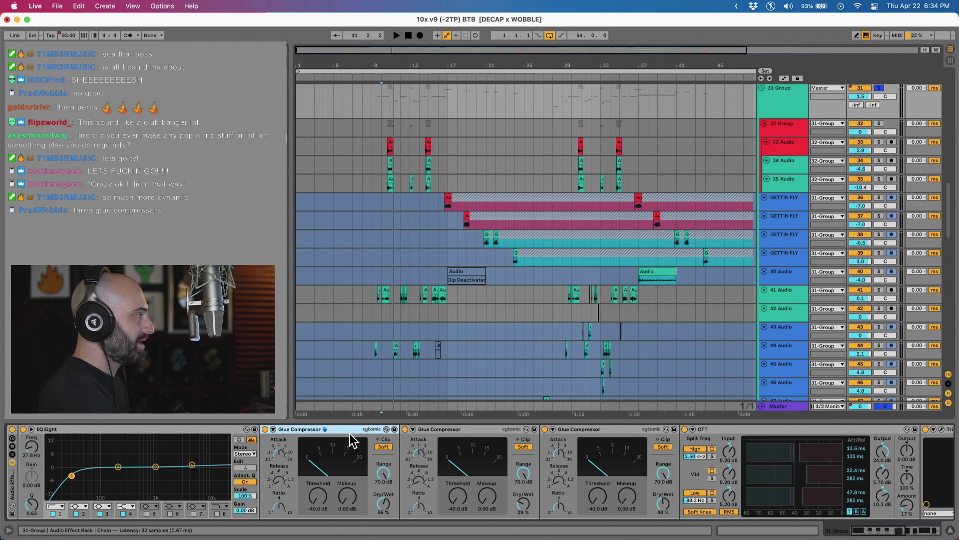
scroll(352, 441, "right", 2)
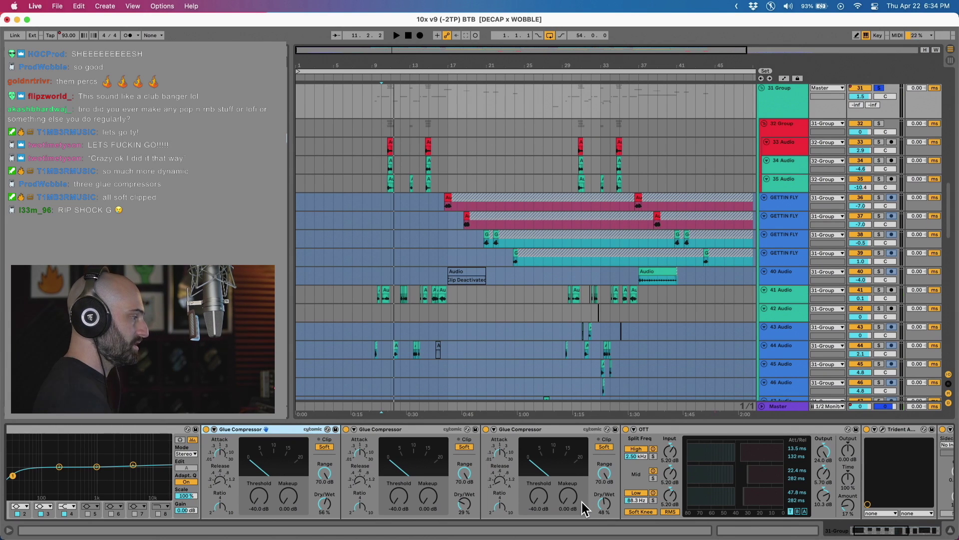
key("space")
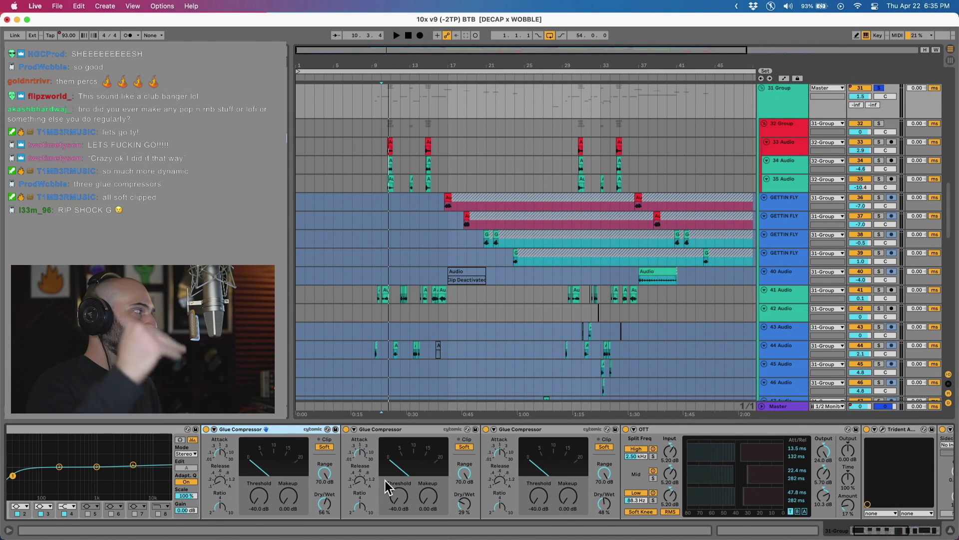
Play the section with the OTT device bypassed and switched back on to compare its effect.
left_click(773, 428)
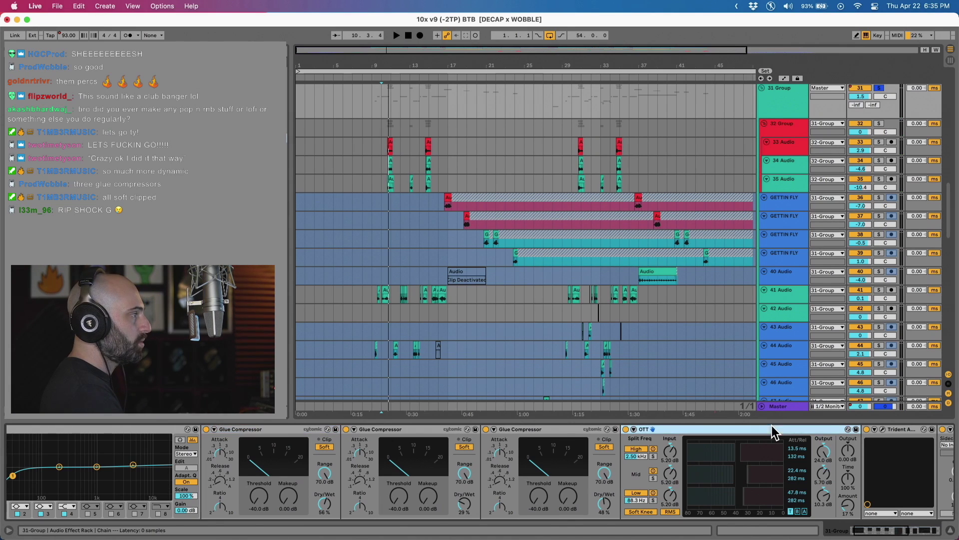
key("space")
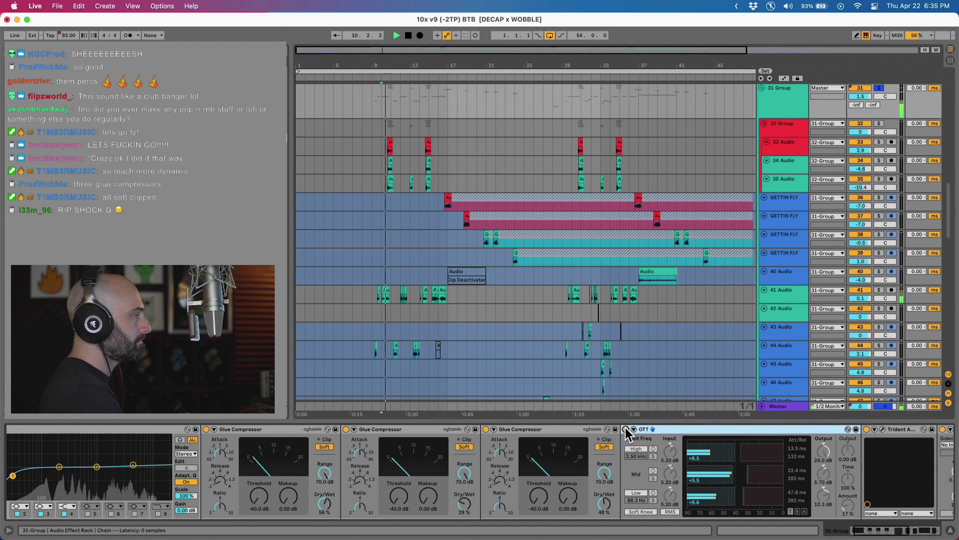
key("space")
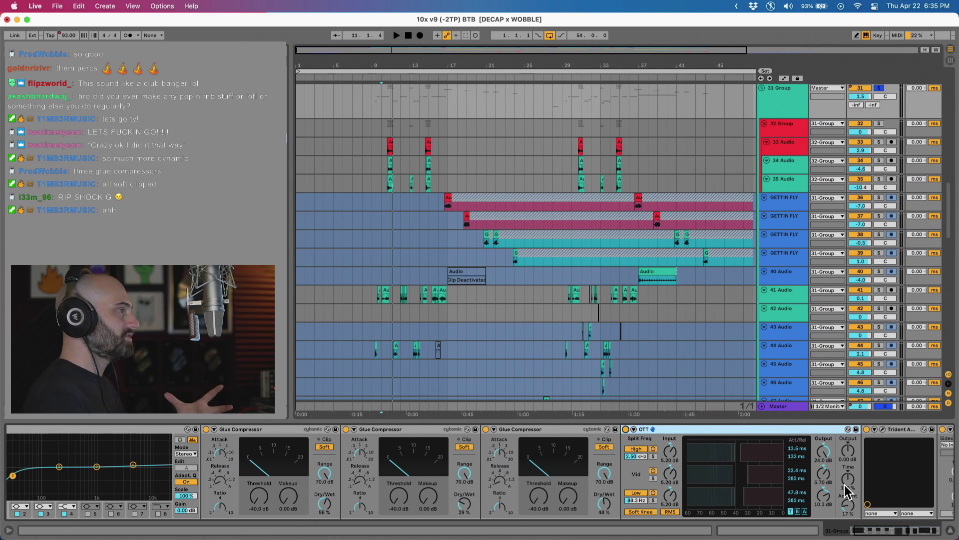
Open the FabFilter Pro-DS interface on the 31 Group and play the vocals to watch the de-essing.
left_click(883, 429)
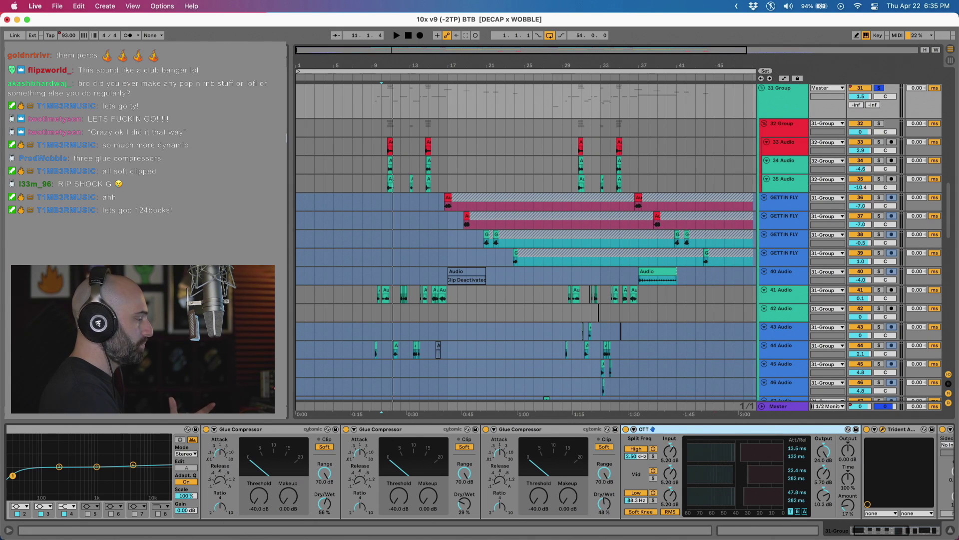
left_click_drag(493, 100, 506, 145)
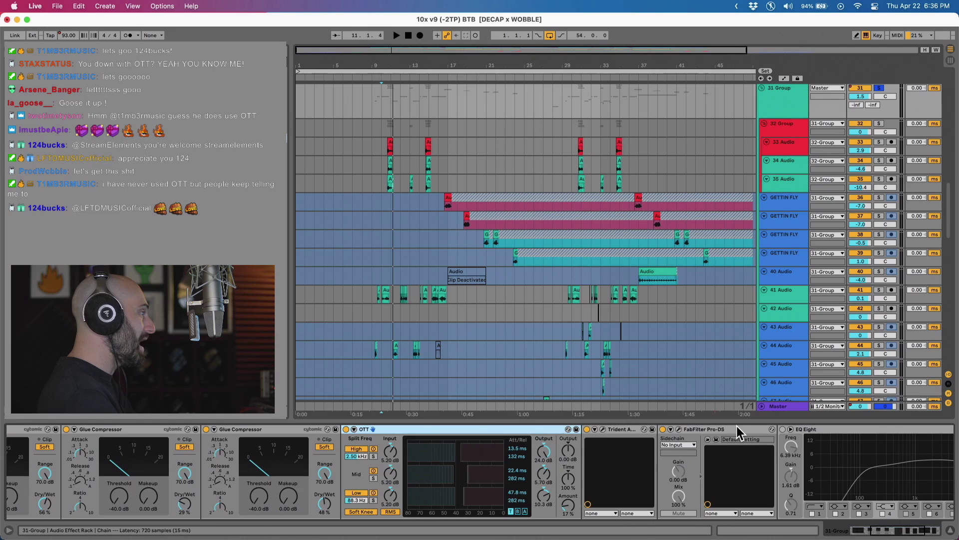
left_click(734, 427)
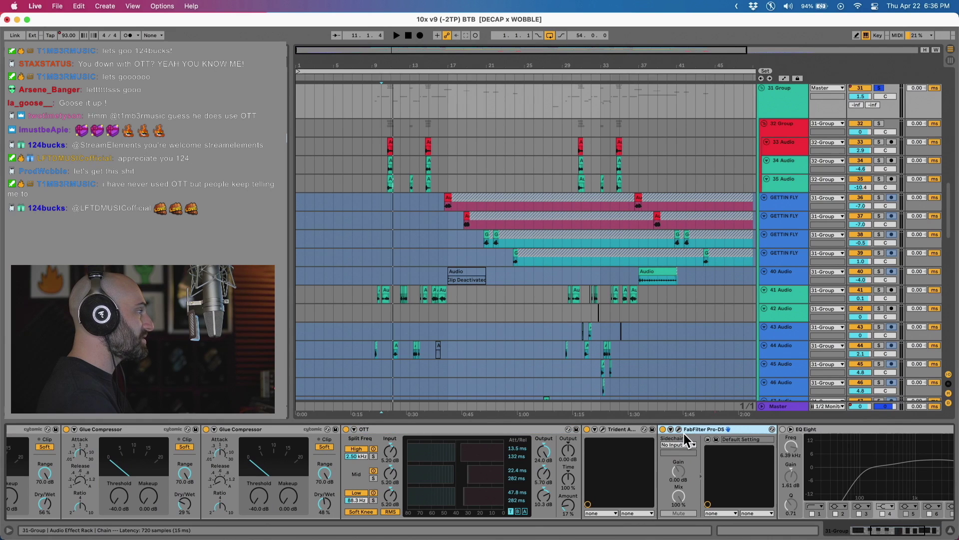
left_click(679, 429)
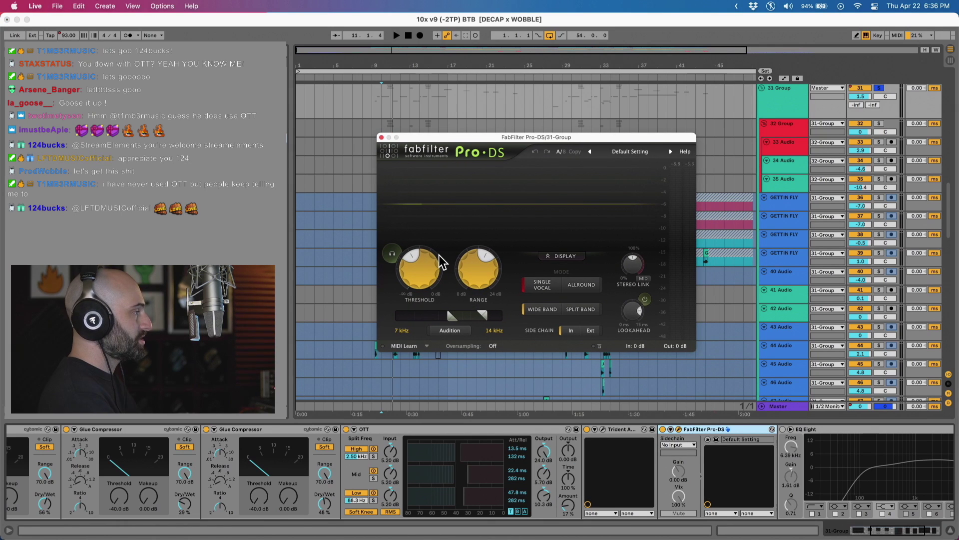
key("space")
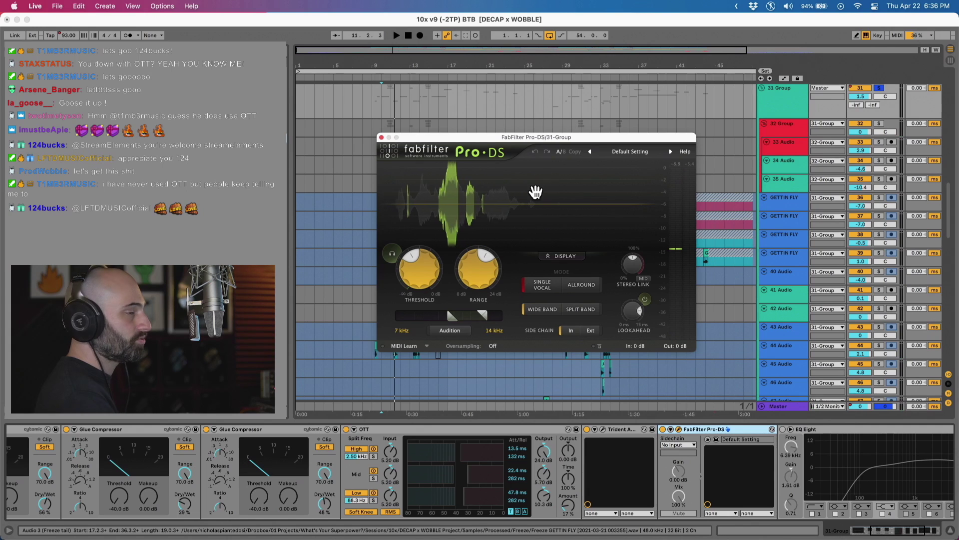
key("space")
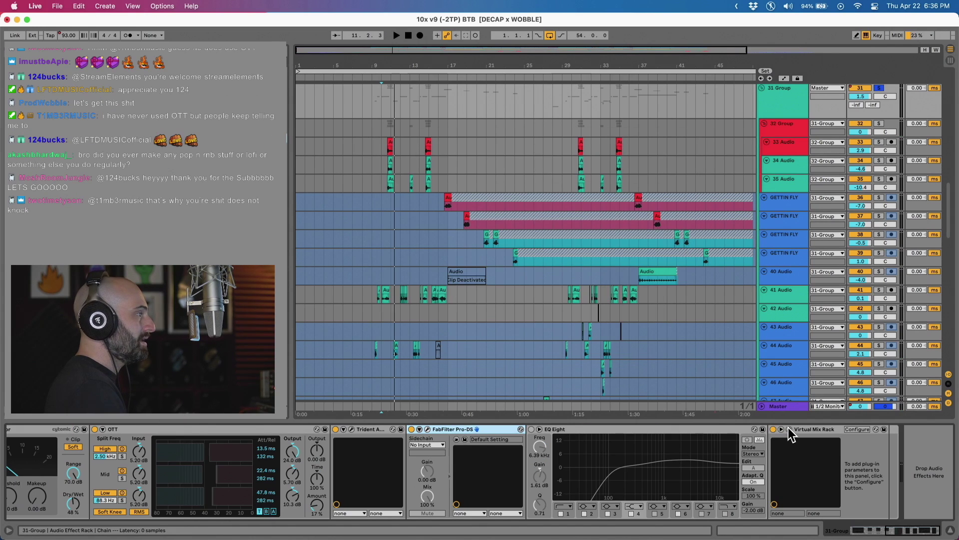
Open the Virtual Mix Rack, play the vocals through its Classic Strip 1 modules, and close both plug-in windows.
left_click(789, 429)
left_click_drag(600, 537, 723, 62)
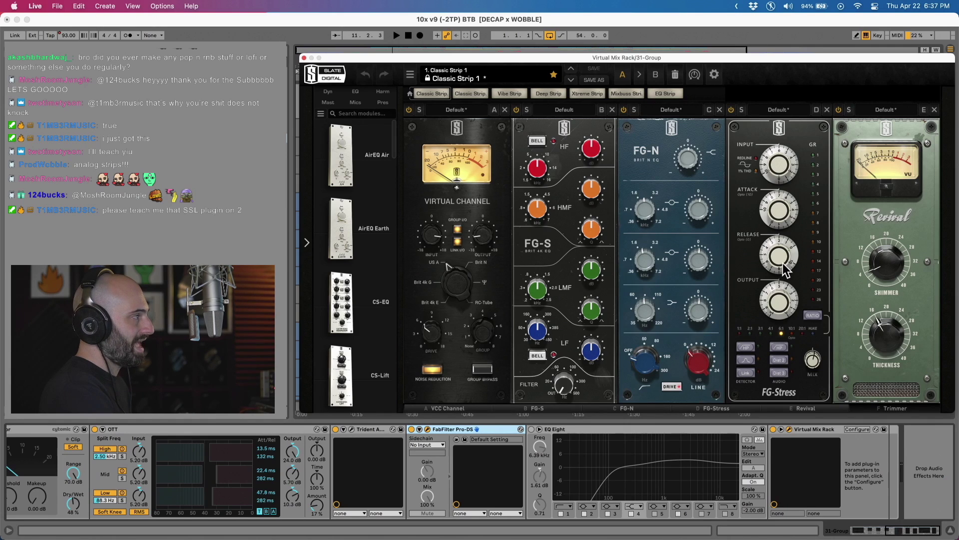
key("space")
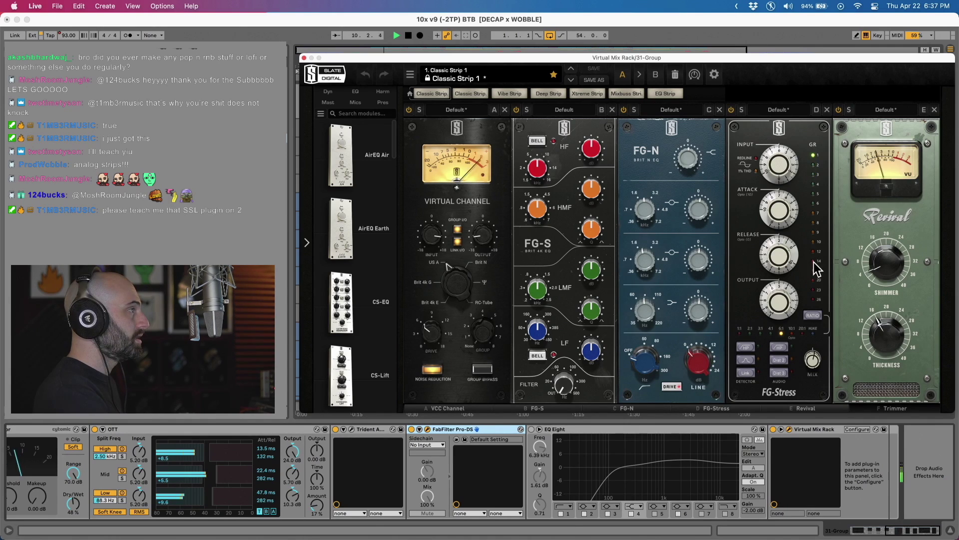
key("space")
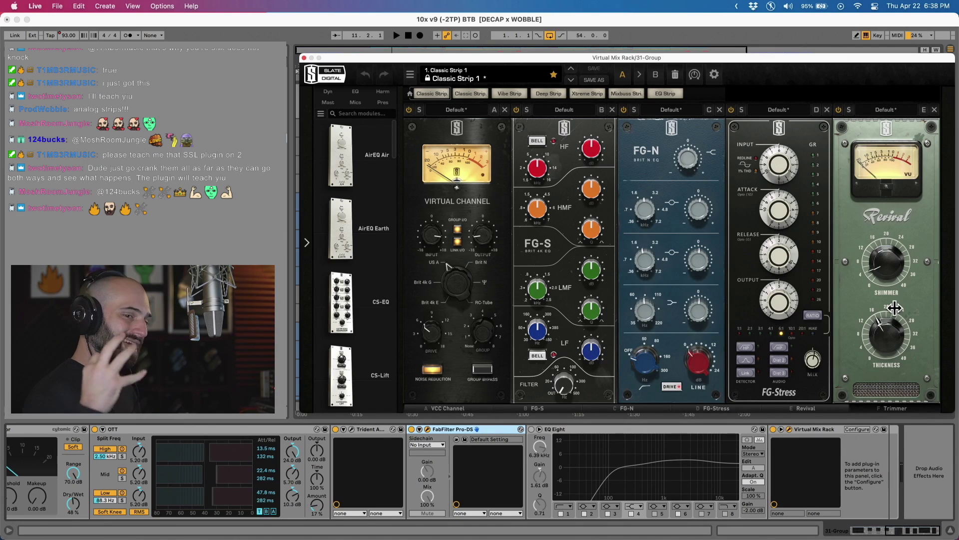
left_click(304, 58)
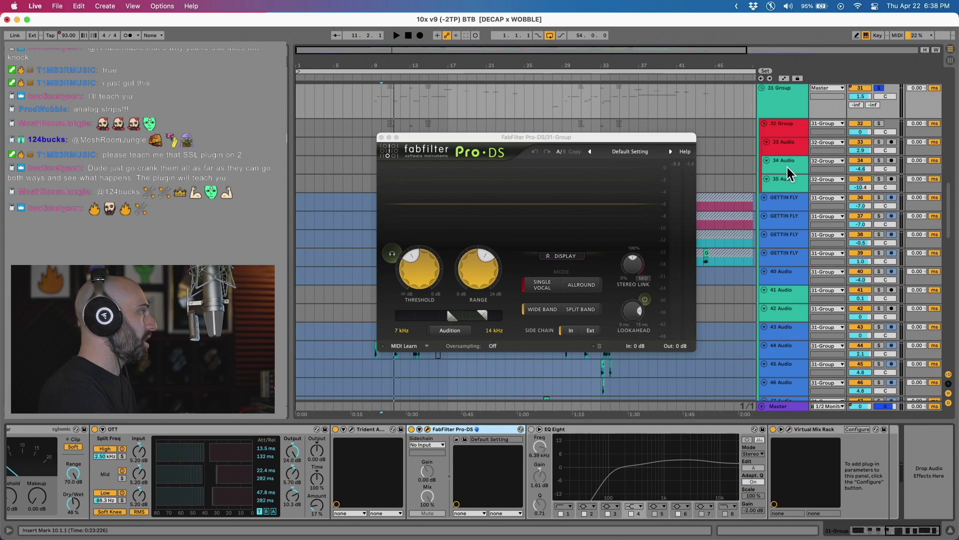
left_click(382, 137)
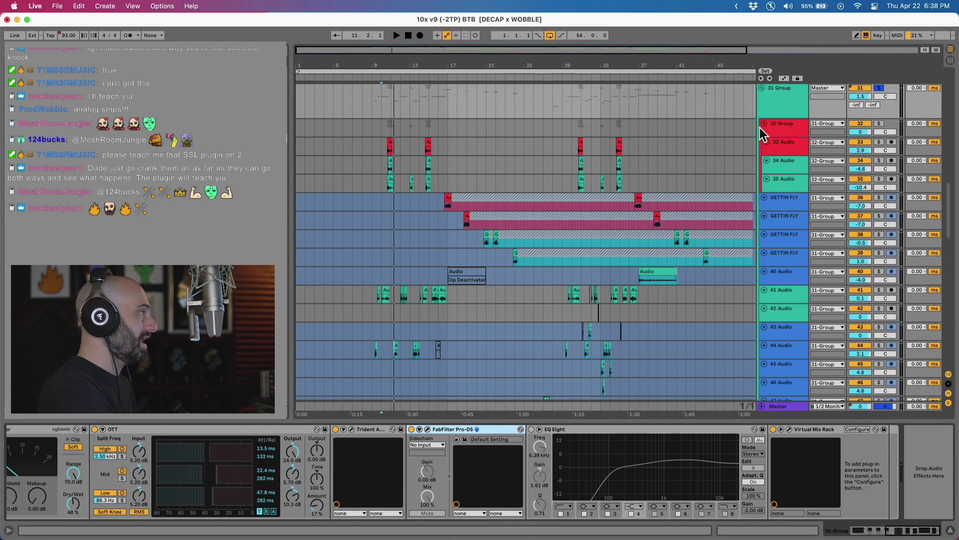
Show the 33 Audio track's devices, place the insert marker at 10.3.3 on it, and examine its DOUBLER DRY_WET rack.
left_click(799, 139)
left_click(799, 129)
left_click(798, 141)
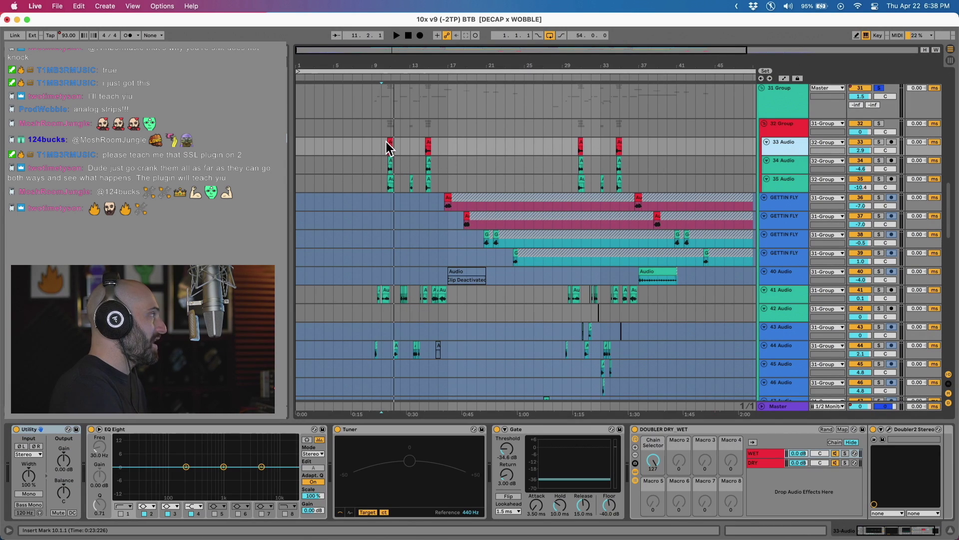
left_click(388, 149)
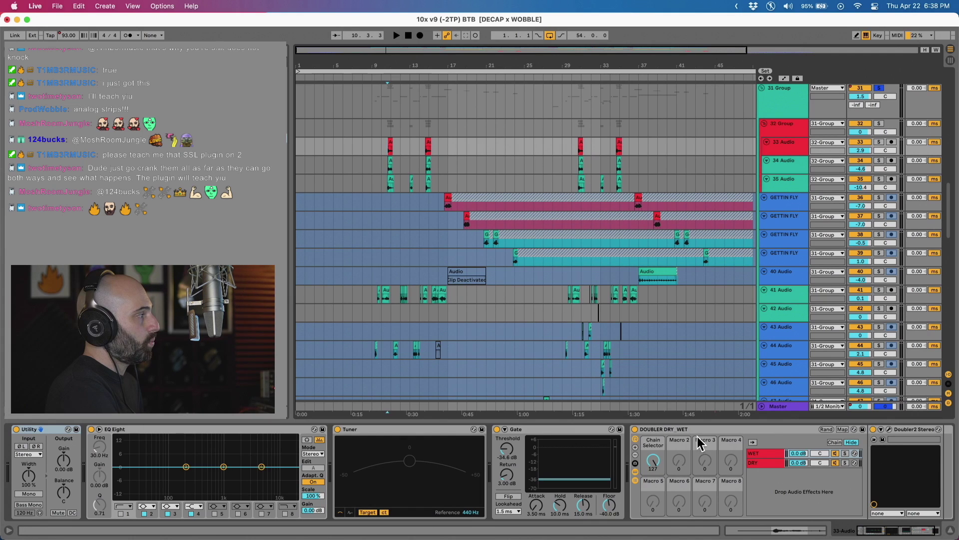
left_click(675, 439)
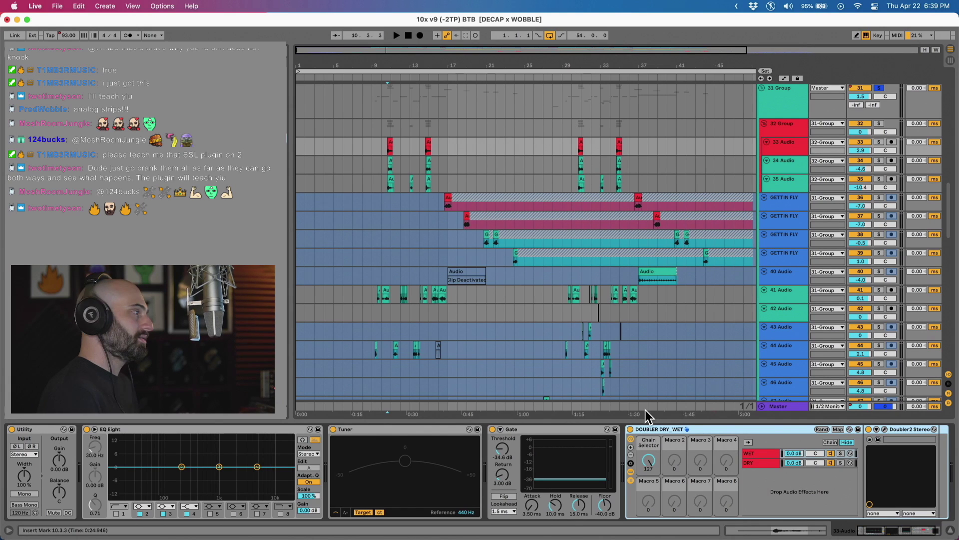
Solo the 32 Group and play the 33 Audio vocal to hear the DOUBLER DRY_WET rack's effect.
left_click(880, 125)
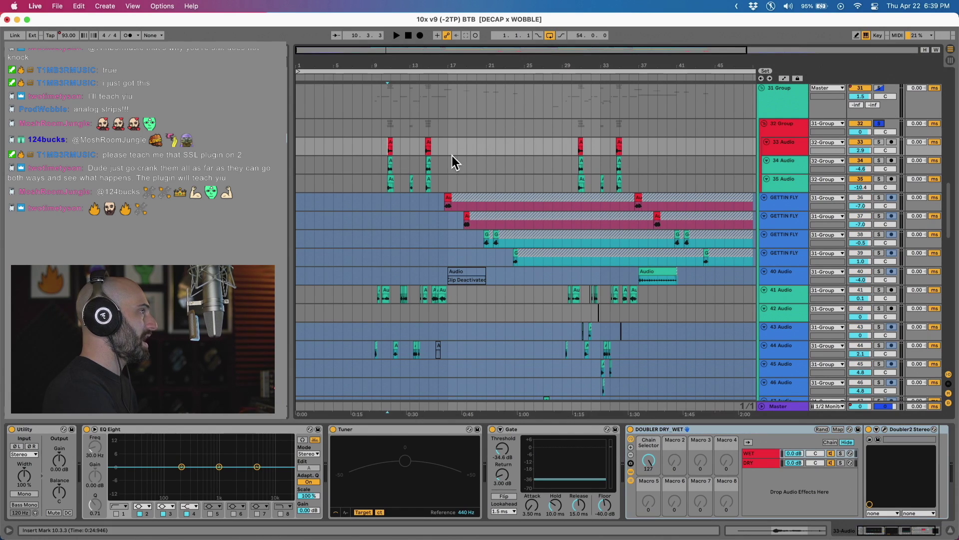
key("space")
left_click(631, 429)
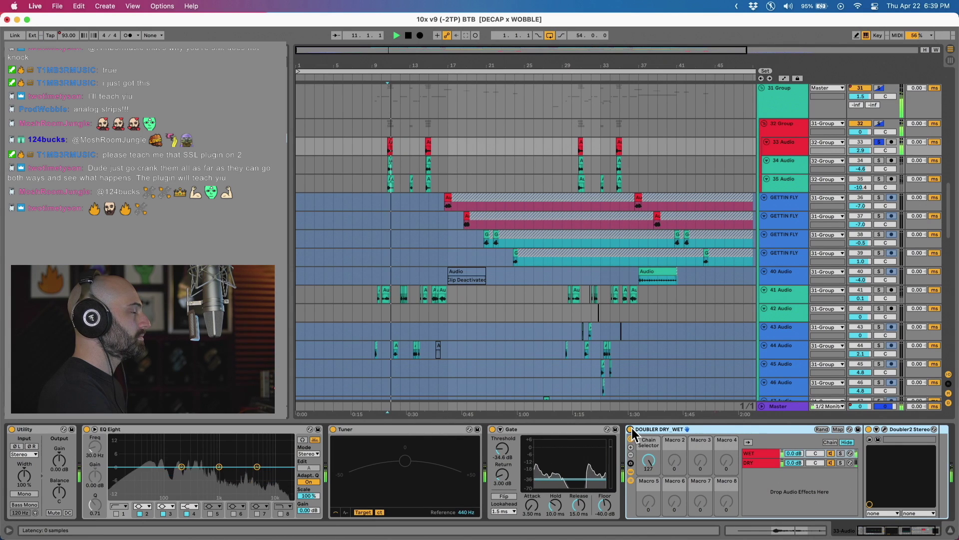
key("space")
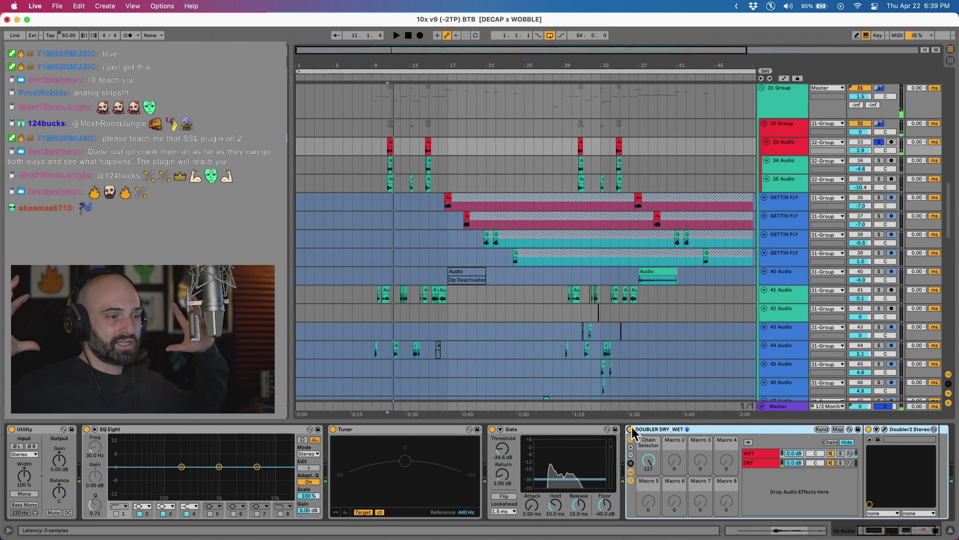
left_click(571, 430)
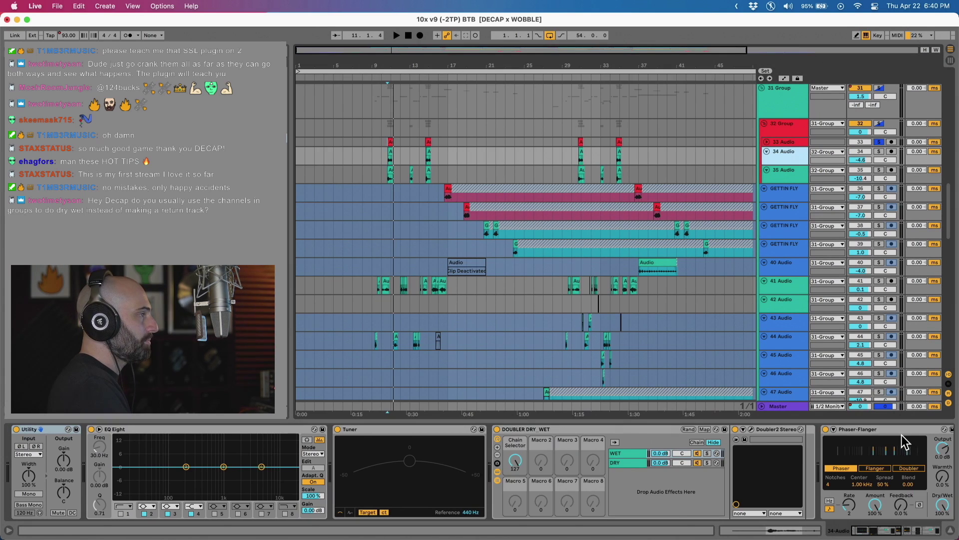
Examine the Phaser-Flanger on 34 Audio, and the Delay and Phaser-Flanger devices on the first GETTIN FLY track.
left_click(901, 429)
key("super+d")
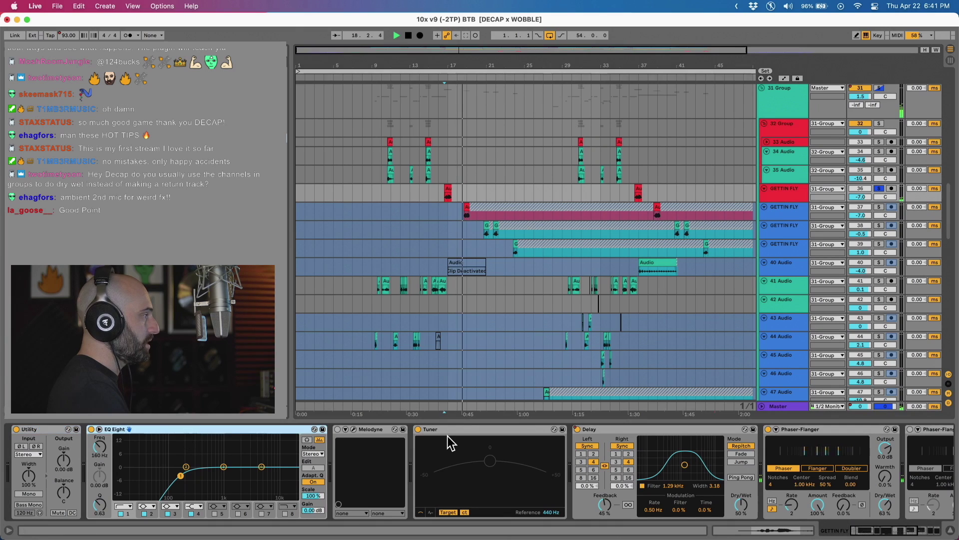
left_click(618, 441)
scroll(618, 441, "right", 3)
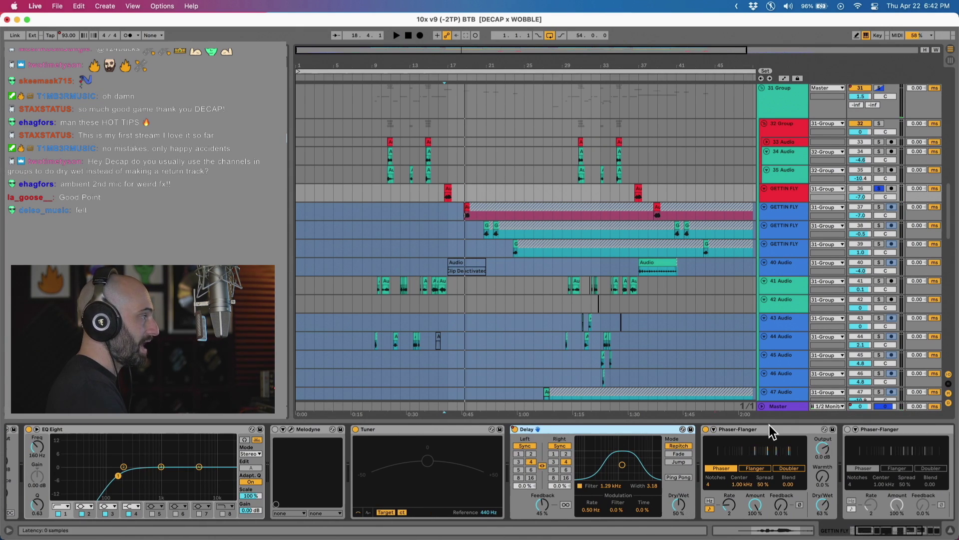
left_click(750, 443)
scroll(750, 442, "right", 10)
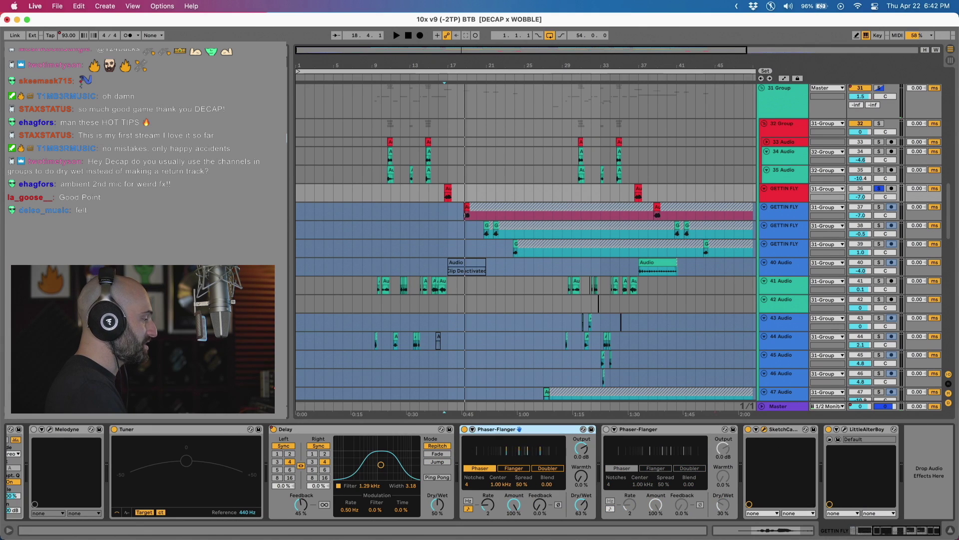
View the SketchCassette II and LittleAlterBoy interfaces on the GETTIN FLY track, leaving only LittleAlterBoy open.
mouse_move(551, 273)
left_mouse_down()
mouse_move(637, 32)
mouse_move(645, 82)
left_mouse_up()
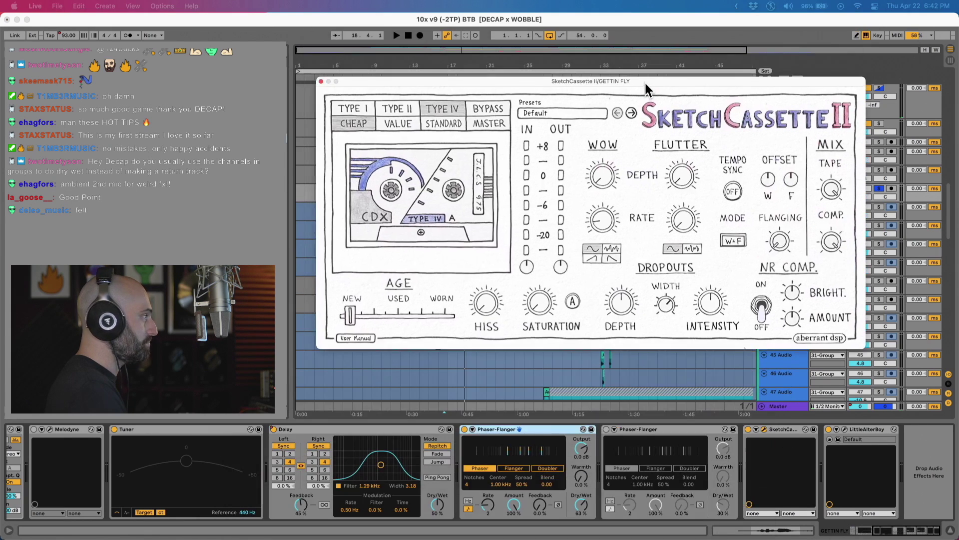
key("super+alt+p")
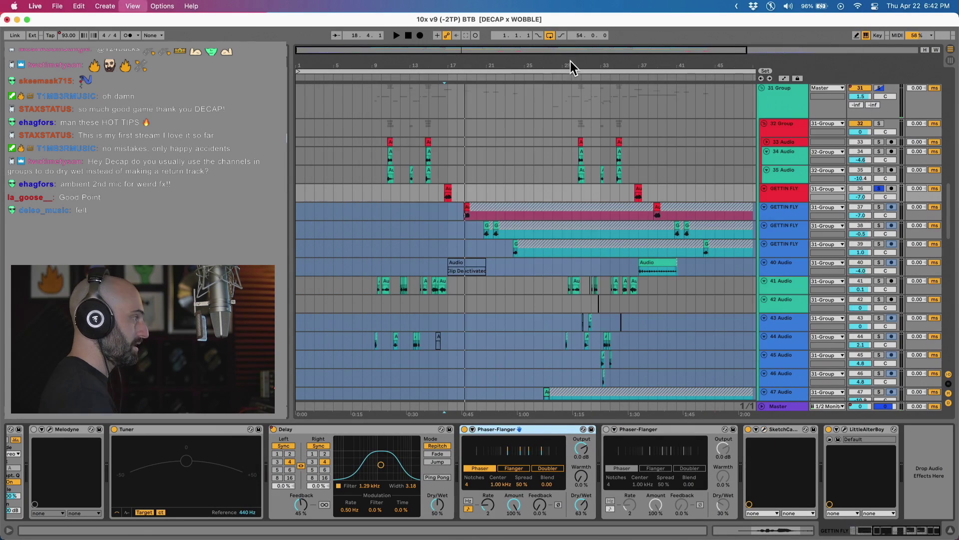
left_click(844, 429)
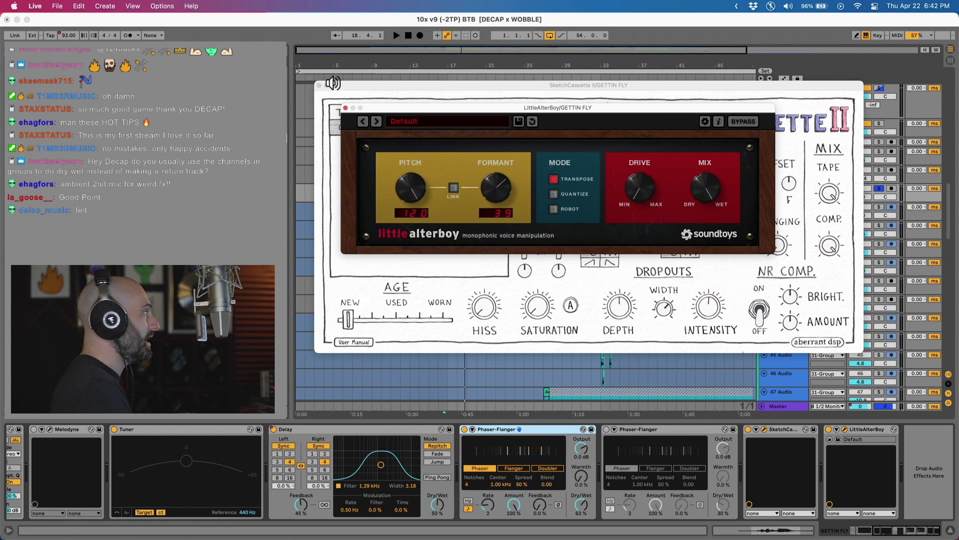
left_click(319, 85)
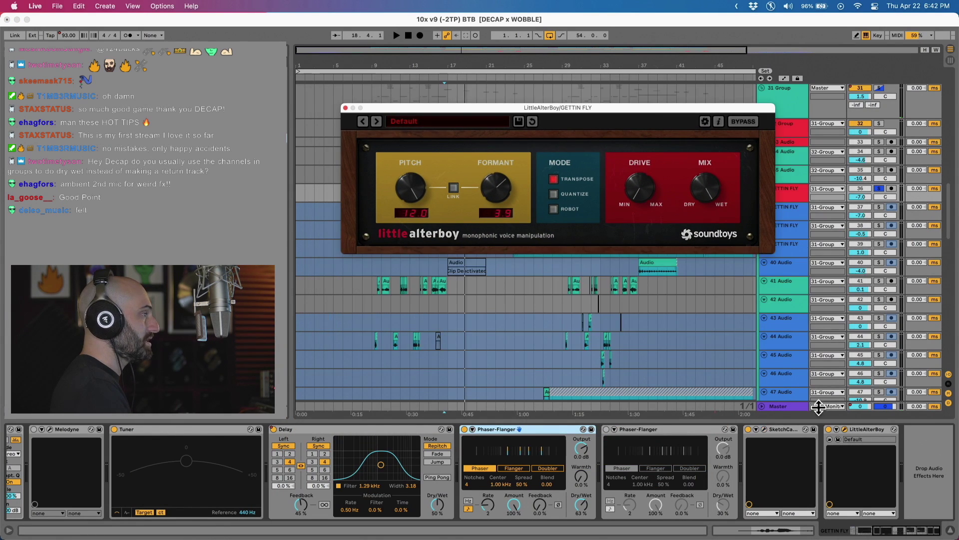
Play the GETTIN FLY vocal with LittleAlterBoy bypassed and switched back on to compare its pitch effect.
left_click(829, 434)
key("space")
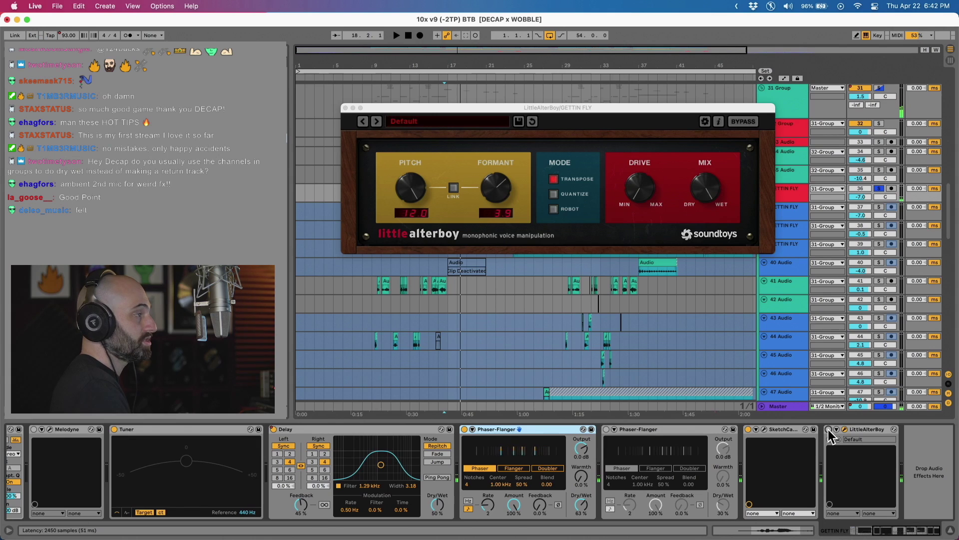
key("space")
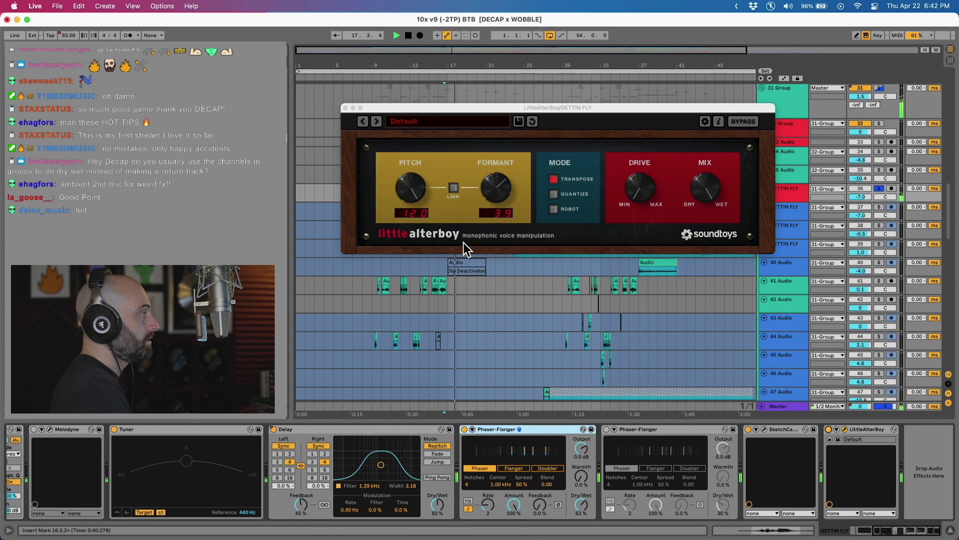
left_click_drag(406, 179, 432, 94)
key("space")
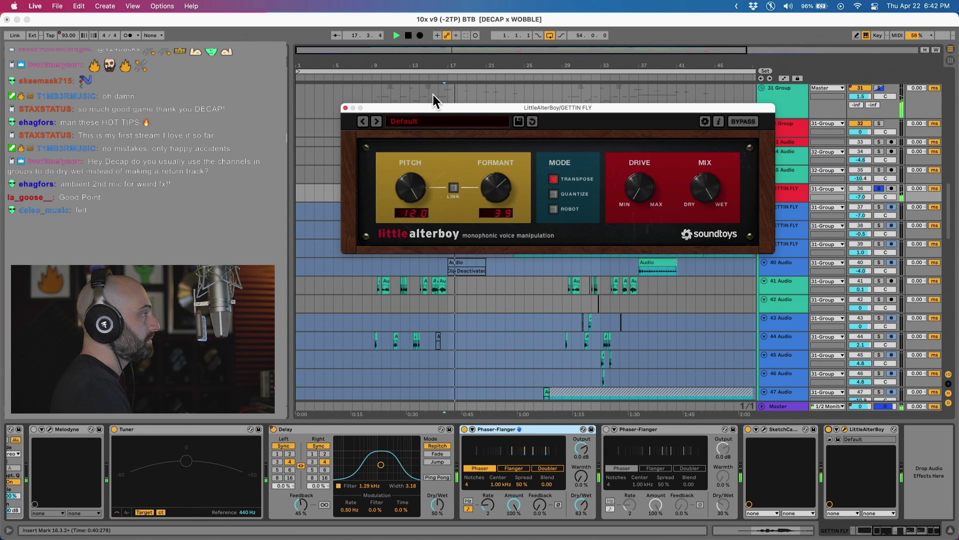
key("space")
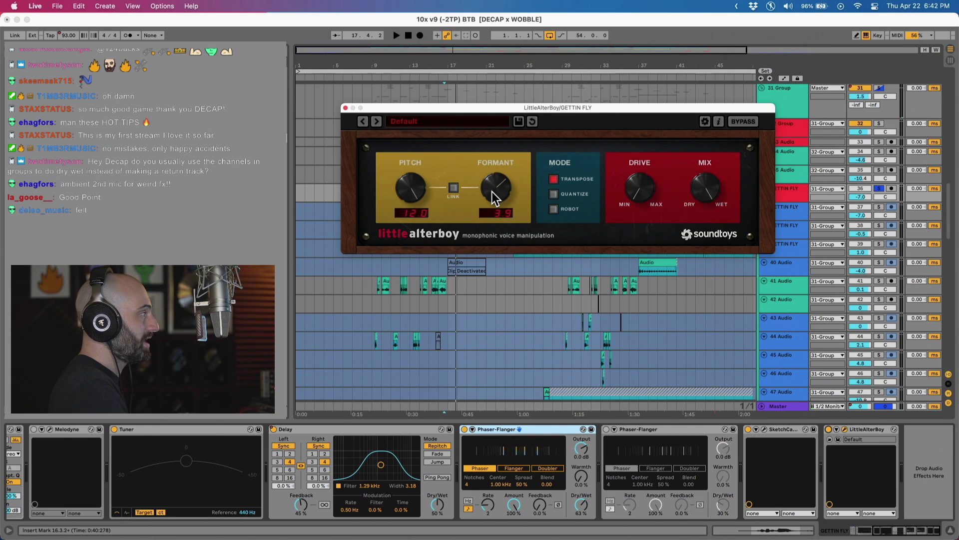
Try different Formant and Drive settings in LittleAlterBoy while auditioning the vocal, and undo the changes.
key("space")
left_click_drag(492, 191, 504, 162)
key("space")
key("space")
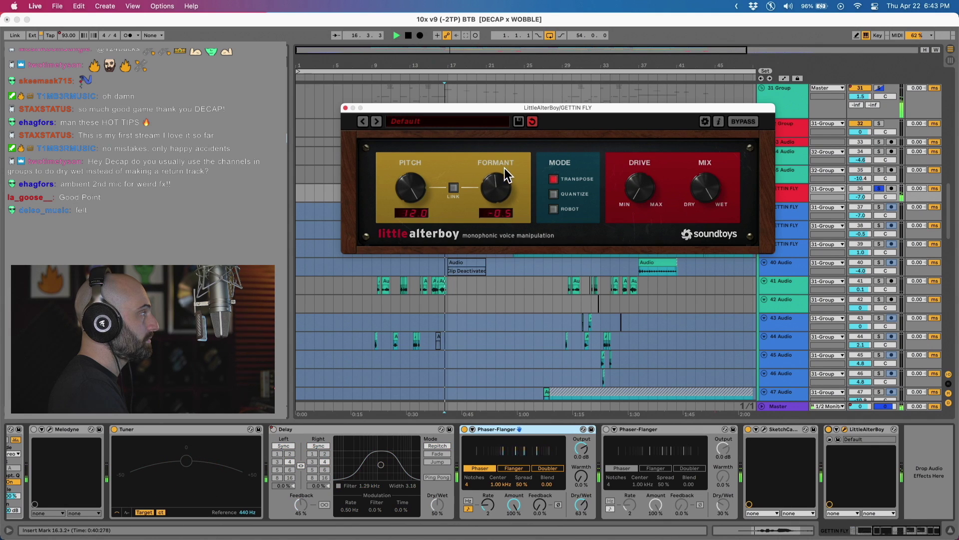
left_click_drag(496, 196, 485, 219)
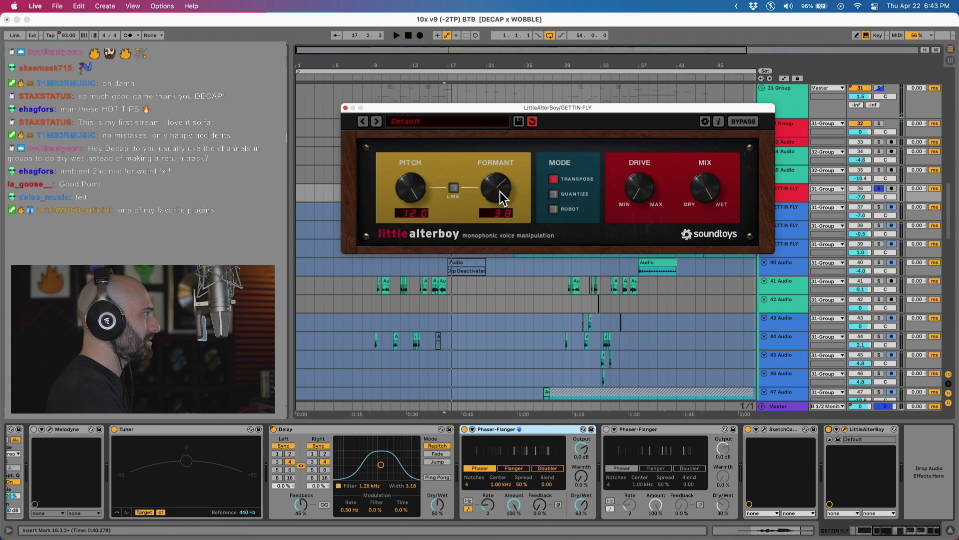
key("super+z")
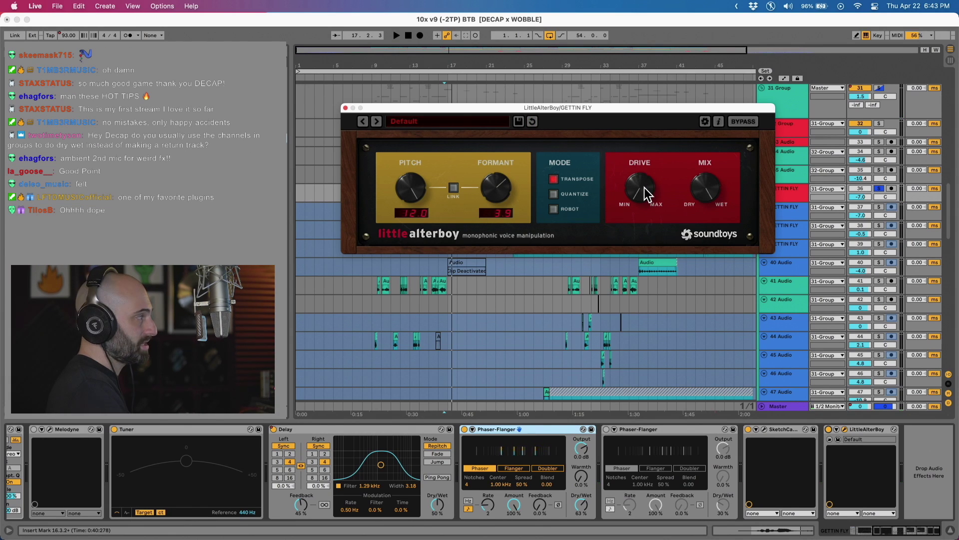
left_click_drag(643, 190, 642, 7)
key("super+z")
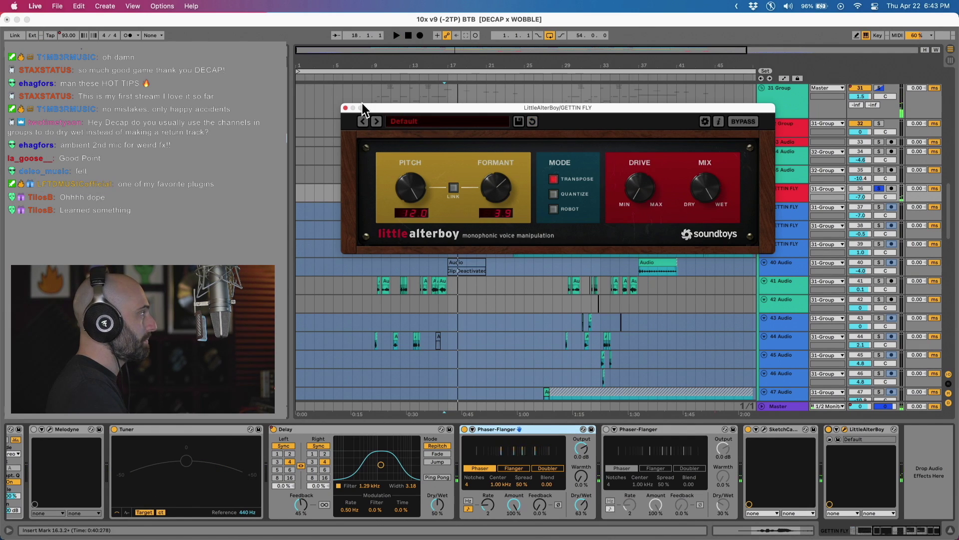
Close LittleAlterBoy, then solo the 41 Audio track, play its vocals and show its devices.
left_click(346, 108)
left_click(784, 261)
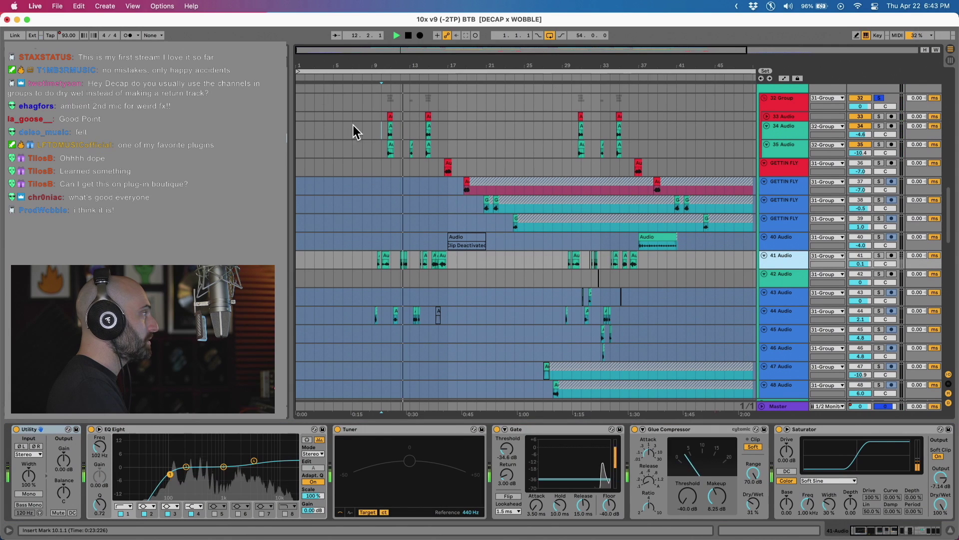
key("space")
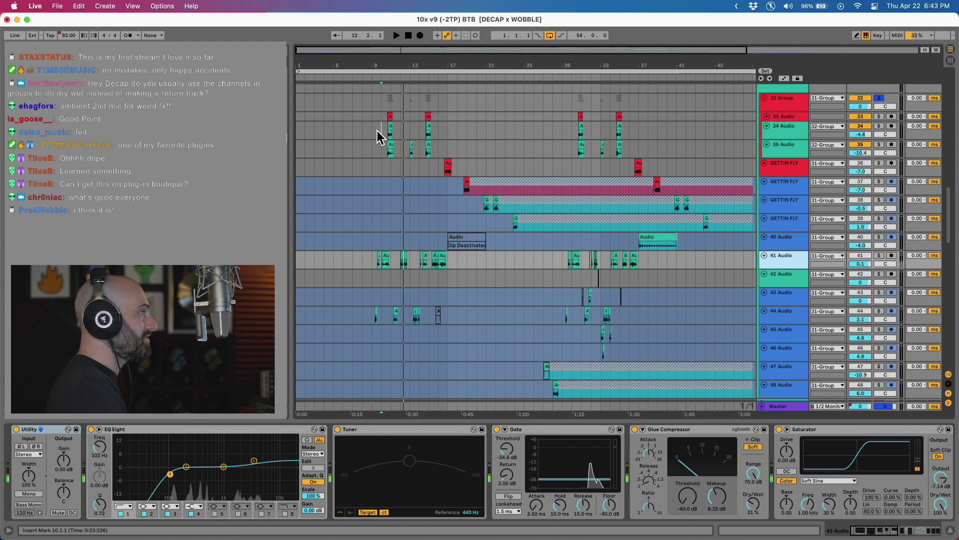
left_click(379, 131)
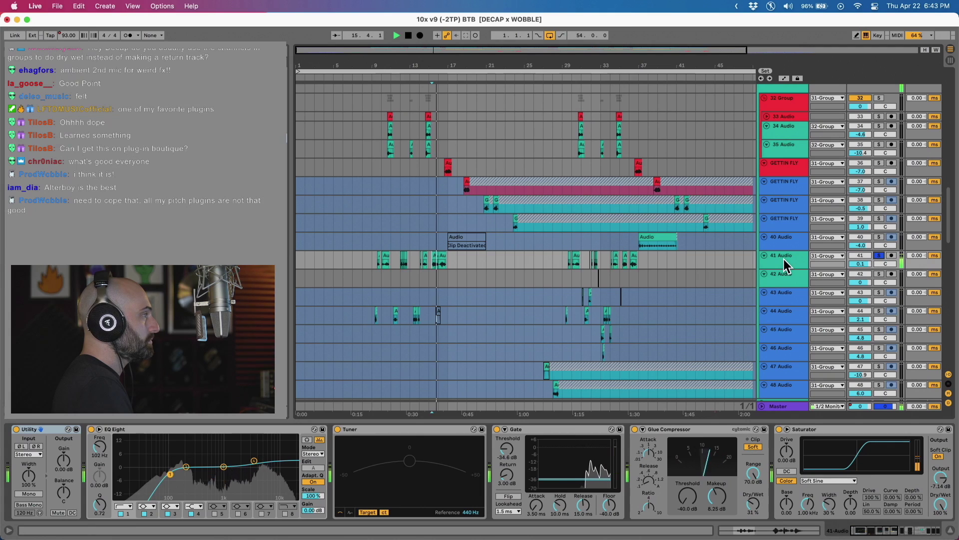
left_click(782, 257)
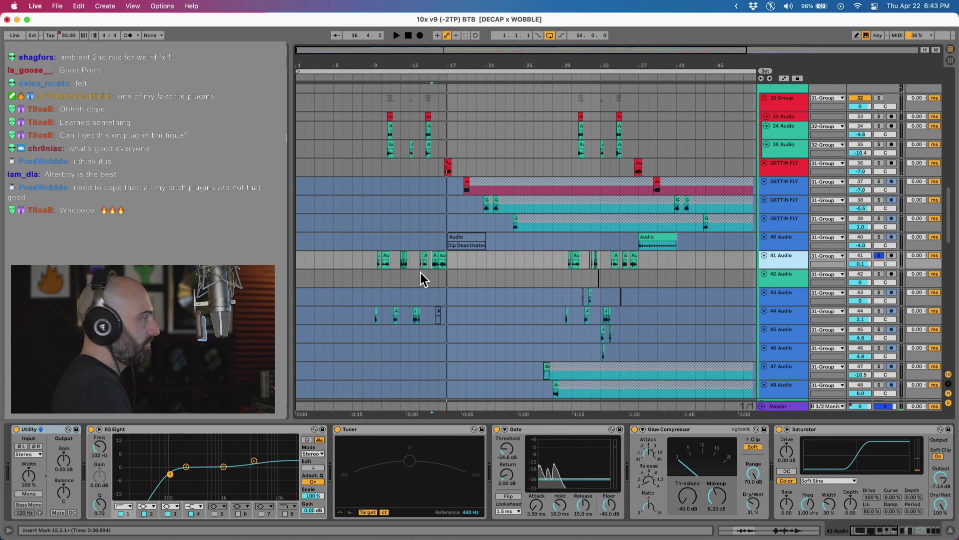
Examine the EQ Eight, Gate, Glue Compressor and Saturator settings on the 41 Audio track.
left_click(232, 434)
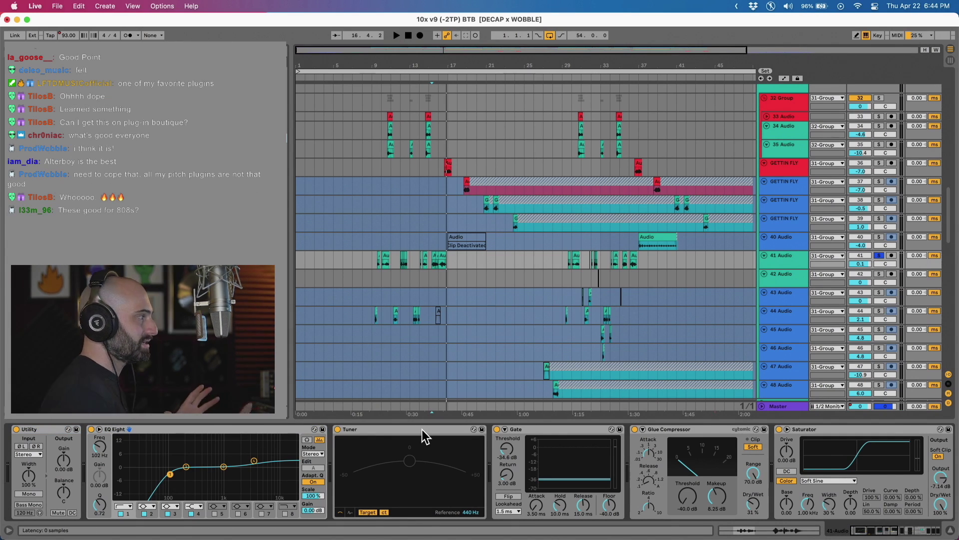
left_click(554, 429)
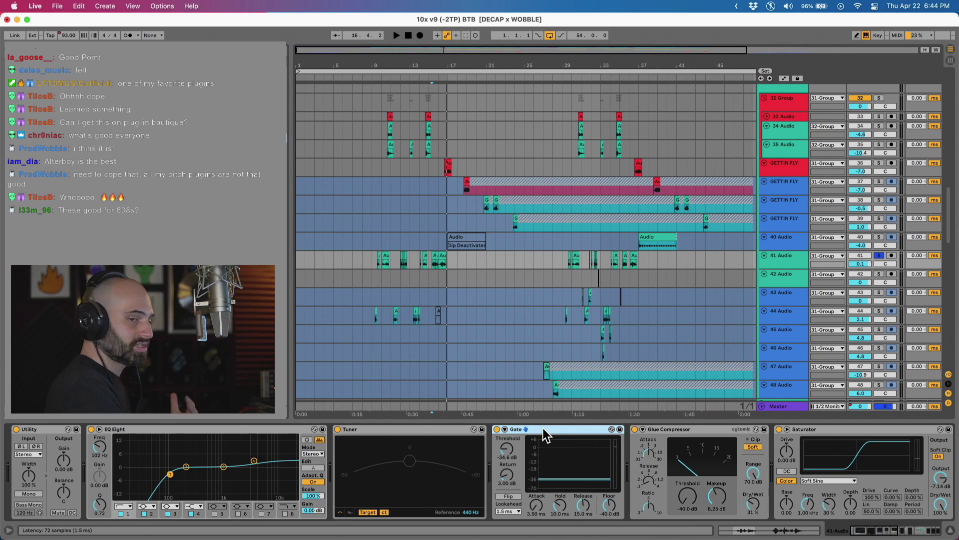
left_click(718, 431)
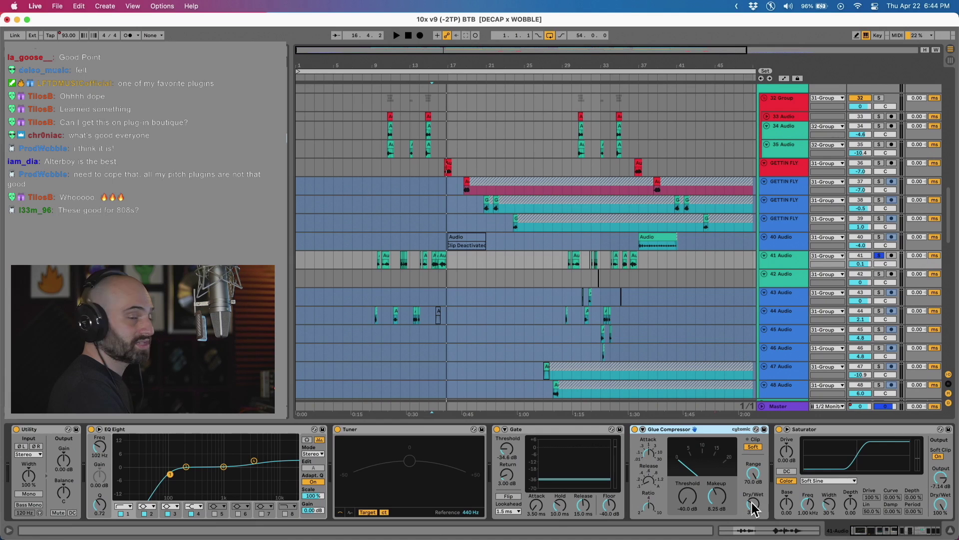
left_click(831, 428)
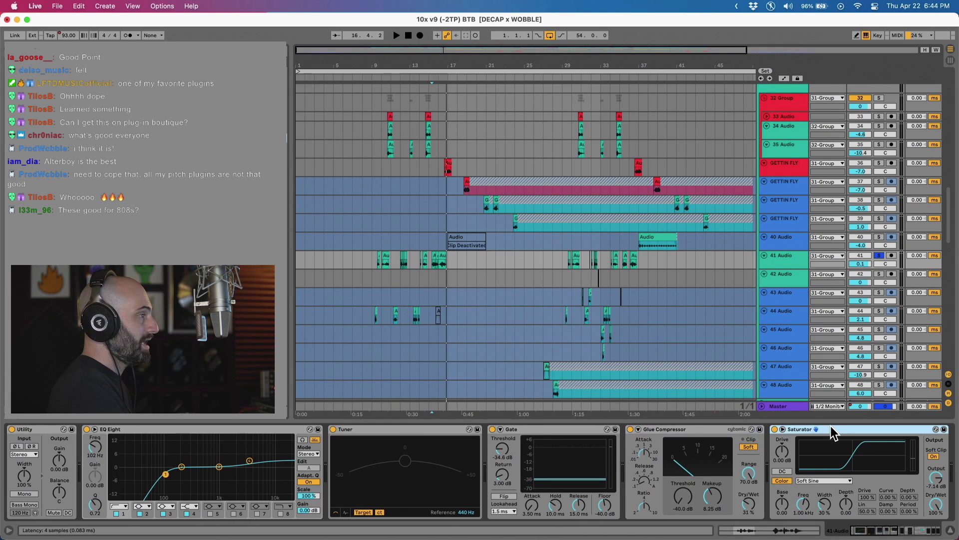
scroll(831, 435, "right", 5)
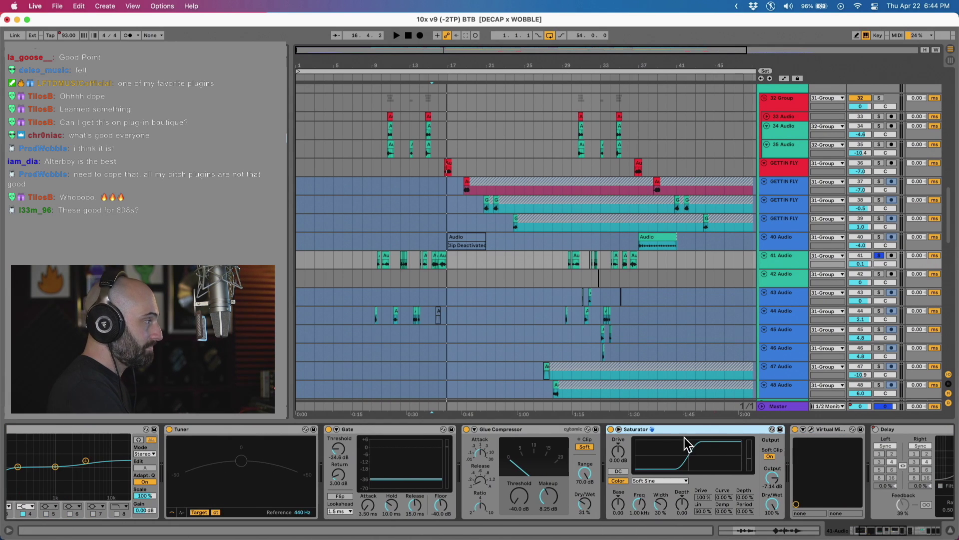
Play the 41 Audio vocals while toggling the Saturator off and on to compare its effect.
left_click(611, 429)
key("space")
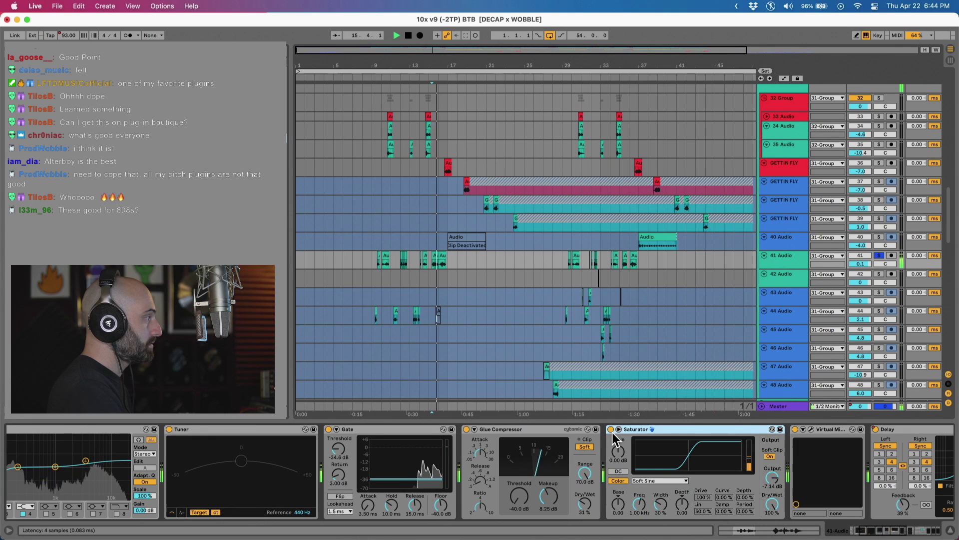
left_click(611, 429)
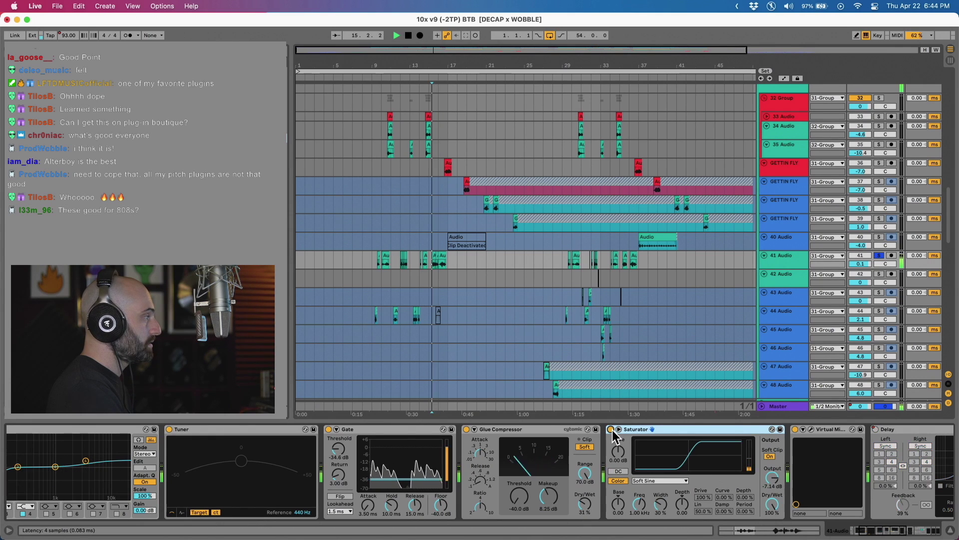
key("space")
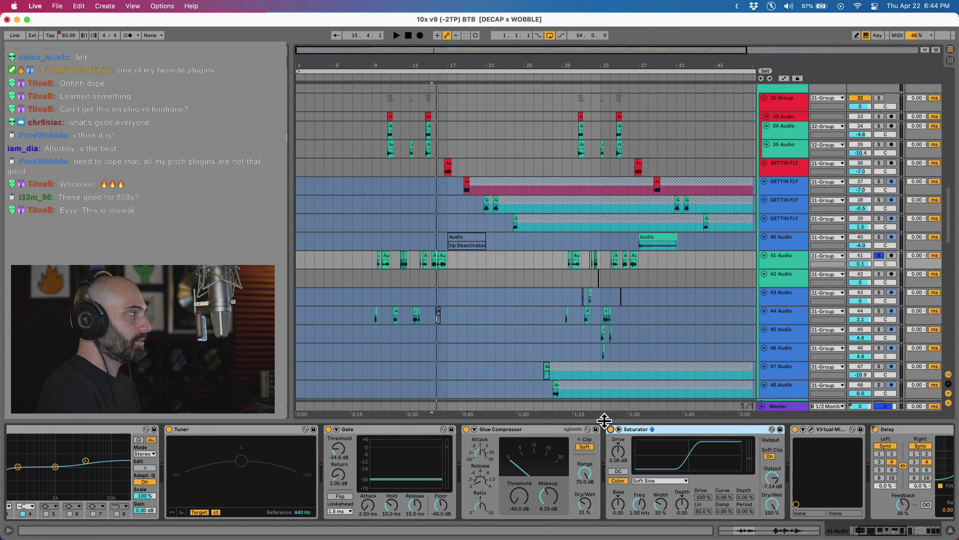
Open the Virtual Mix Rack on 41 Audio, examine its Classic Strip 1 modules, and close the plug-in window.
left_click(812, 429)
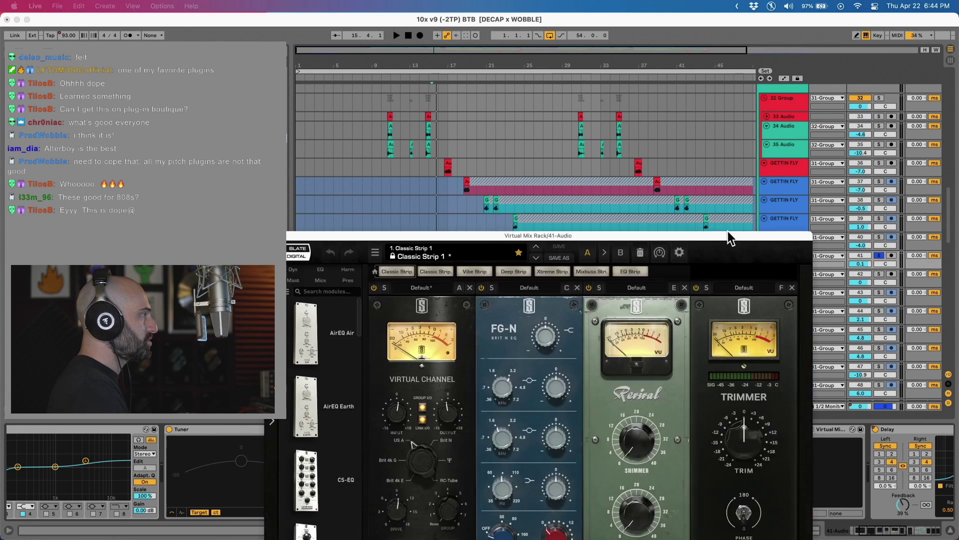
left_click_drag(728, 235, 757, 59)
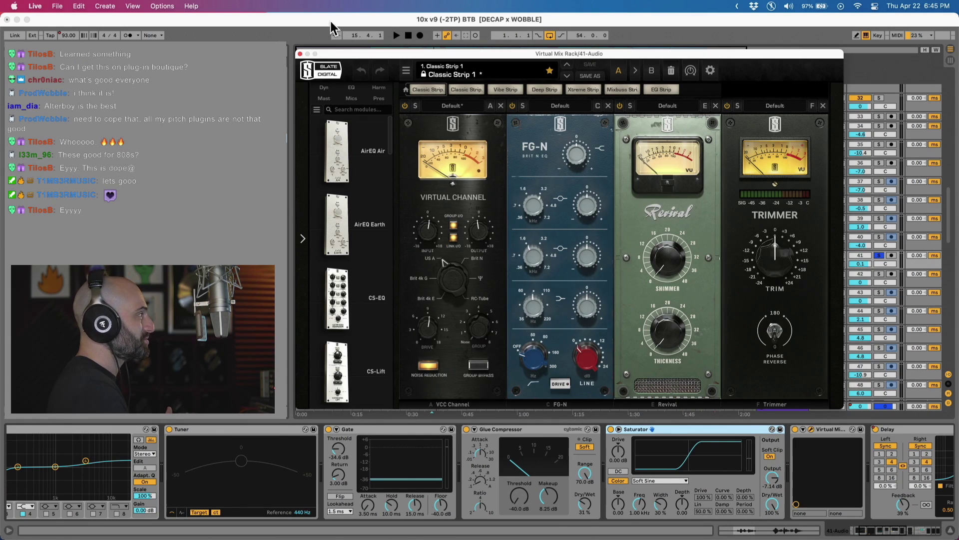
left_click(300, 55)
Examine the Delay and the DOUBLER DRY_WET rack further along the 41 Audio device chain.
scroll(892, 431, "right", 6)
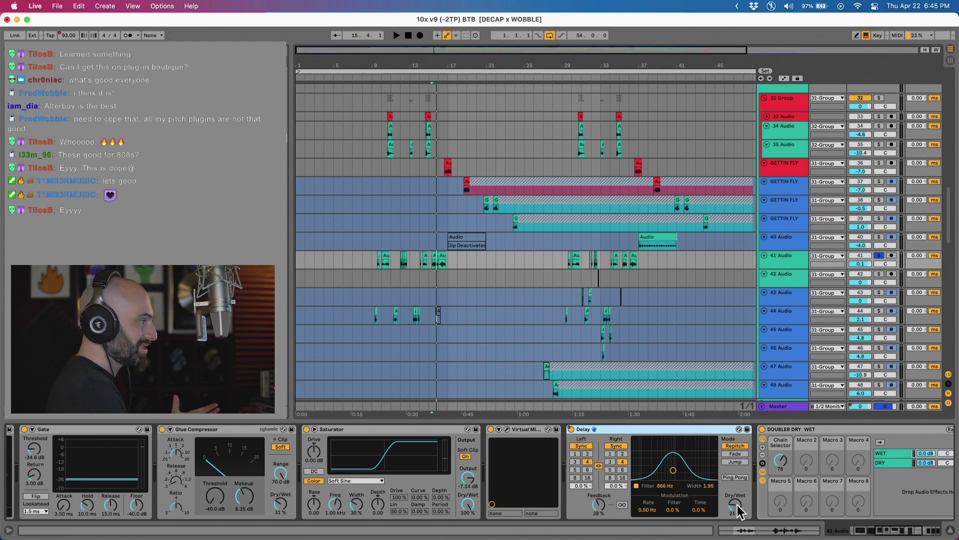
left_click(821, 430)
scroll(710, 442, "right", 1)
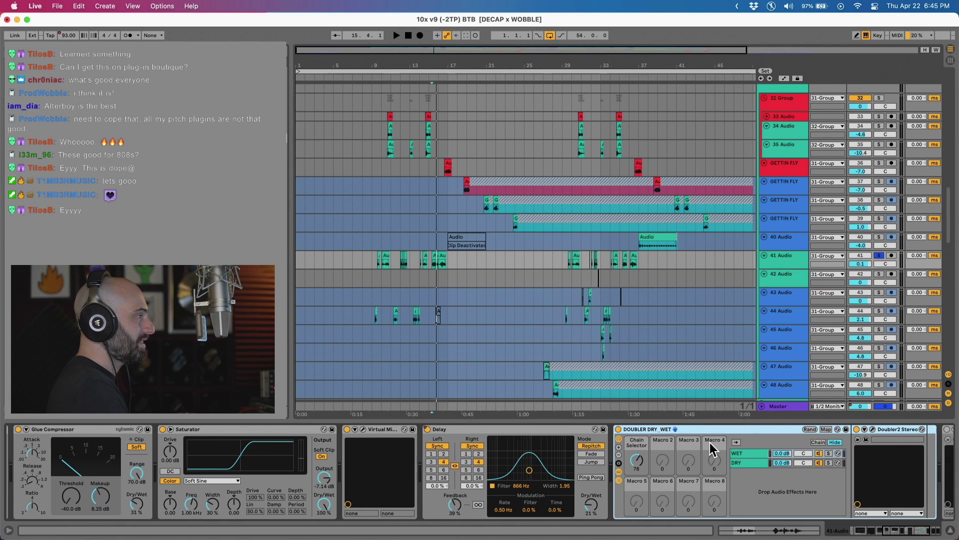
View the rest of the 41 Audio device chain, and solo and play the 44 Audio vocals from about bar 9.
scroll(709, 442, "right", 4)
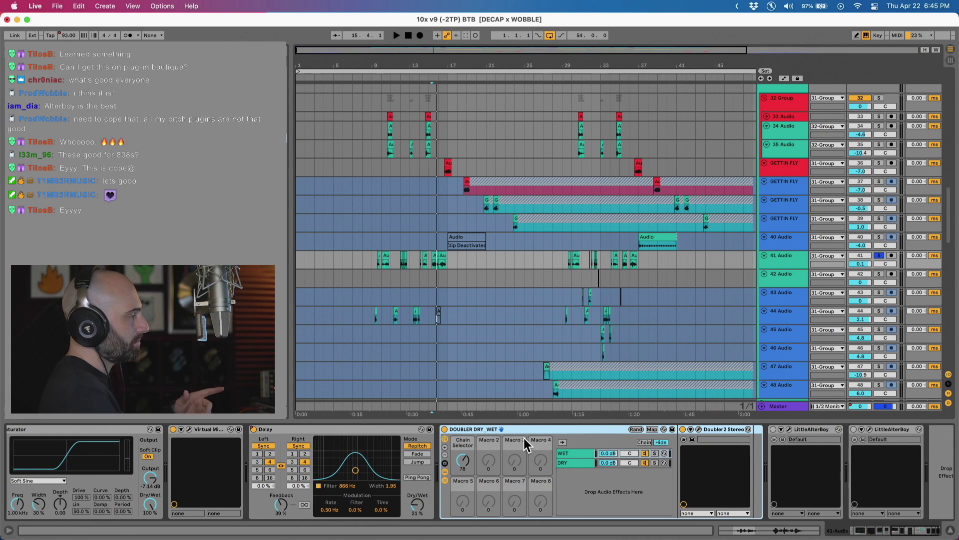
scroll(375, 302, "down", 1)
left_click(375, 302)
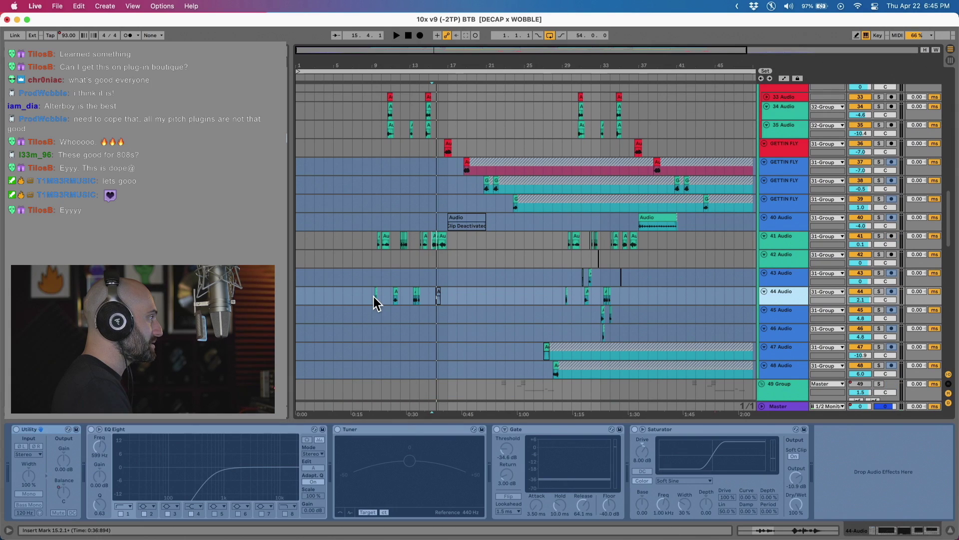
key("space")
left_click(879, 292)
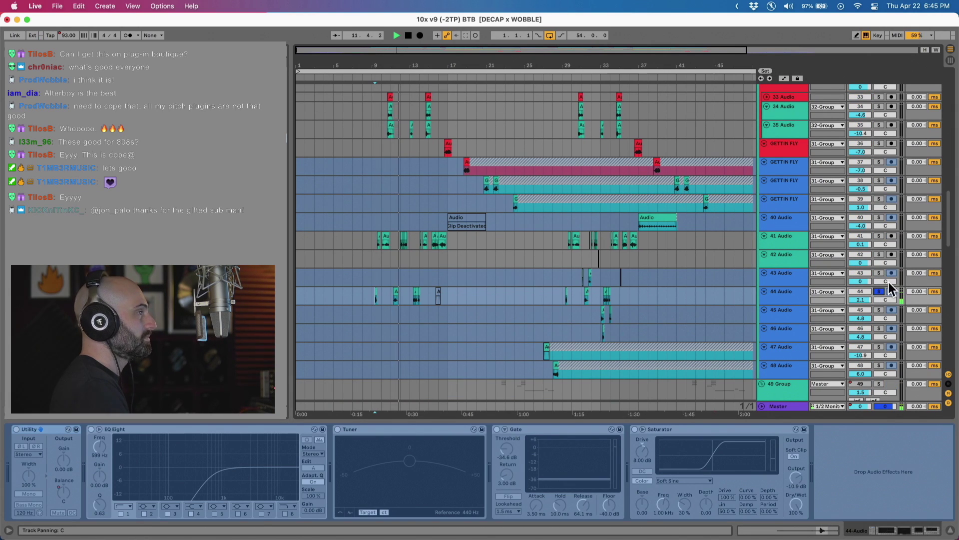
left_click(878, 289)
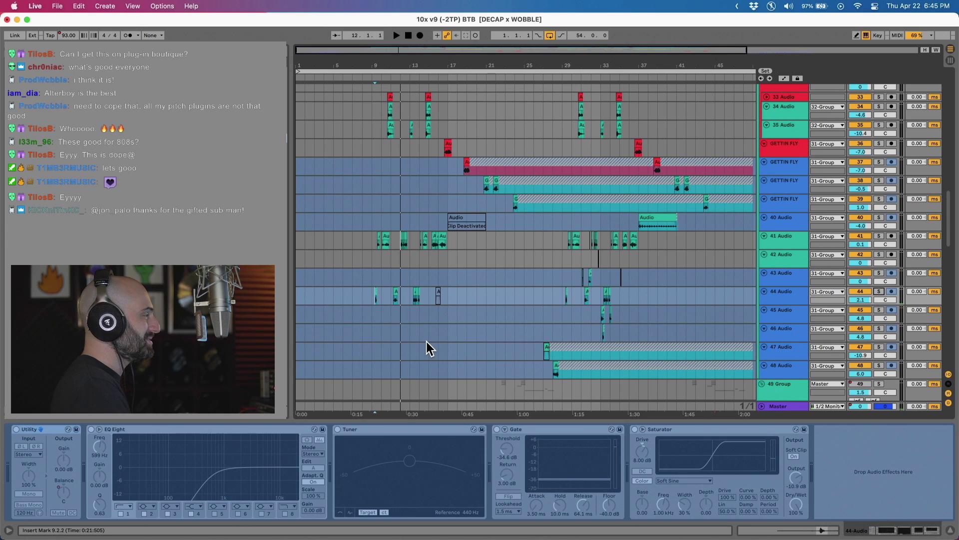
Solo the 41 to 48 Audio tracks and play the 48 Audio clip from bar 28.
scroll(427, 341, "down", 1)
left_click(559, 283)
key("plus")
key("plus")
key("plus")
key("plus")
left_click(879, 216)
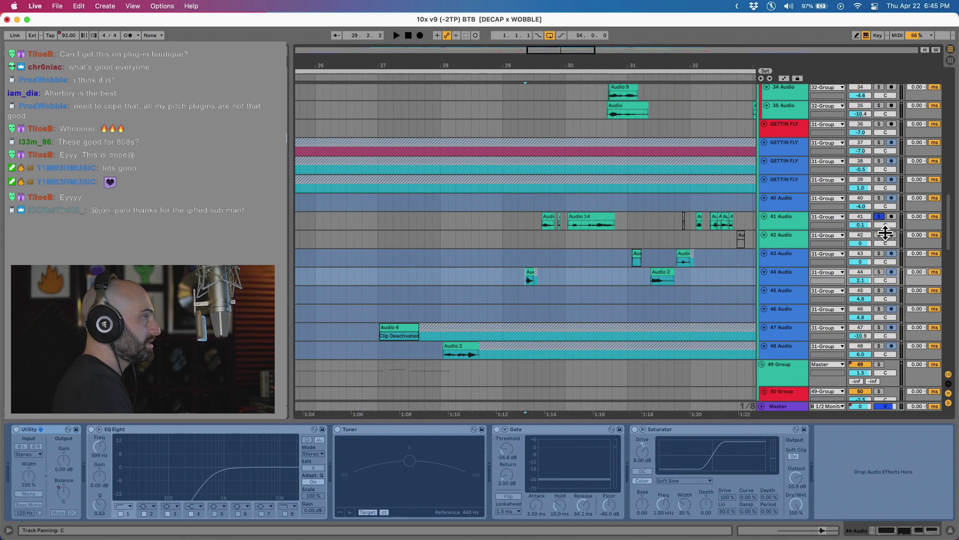
left_click(465, 345)
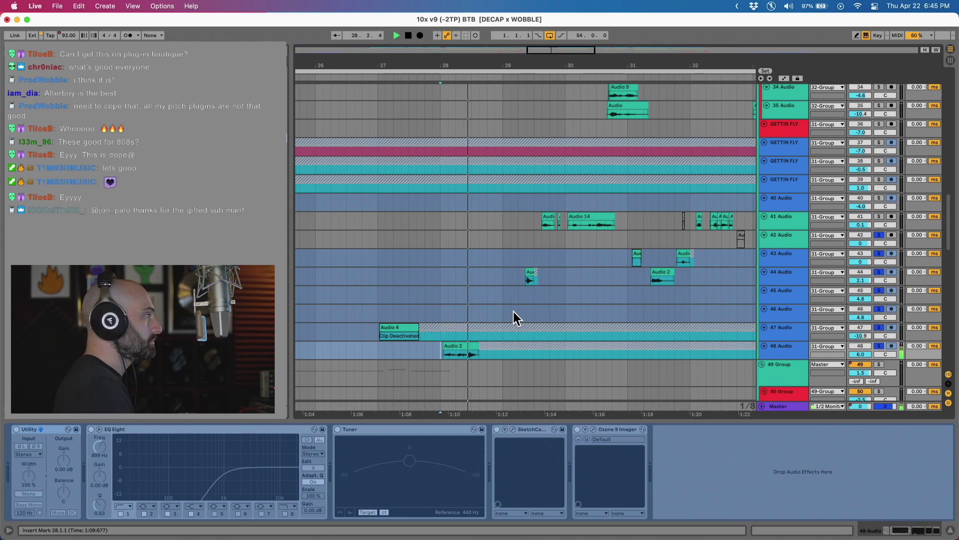
Unfreeze the 48 Audio track and play the soloed vocal tracks together through bars 29 to 33.
left_click(793, 353)
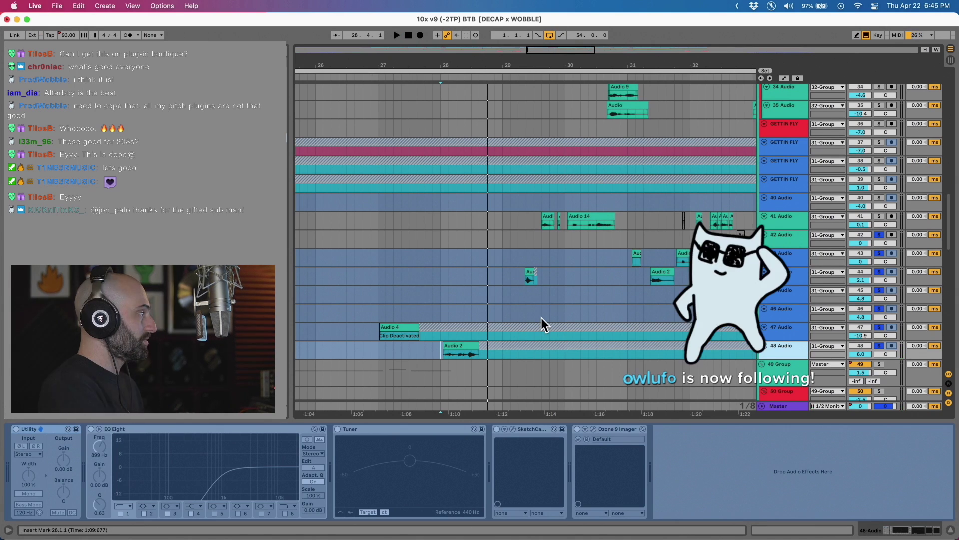
left_click(460, 351)
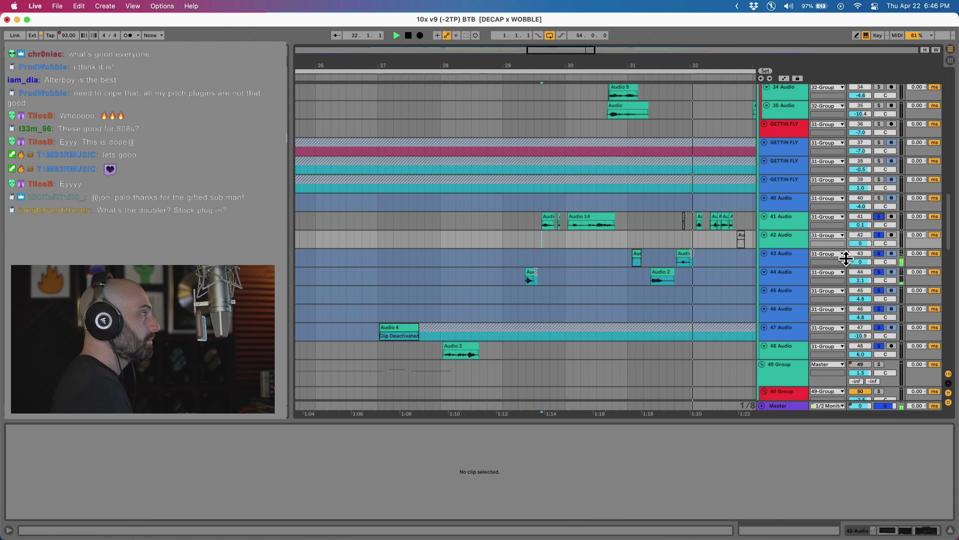
scroll(669, 283, "right", 5)
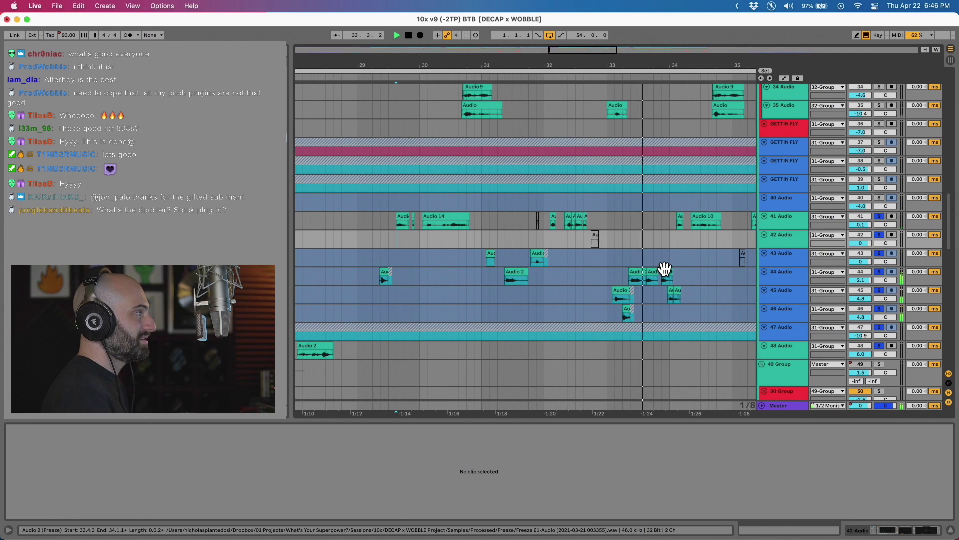
left_click(615, 263)
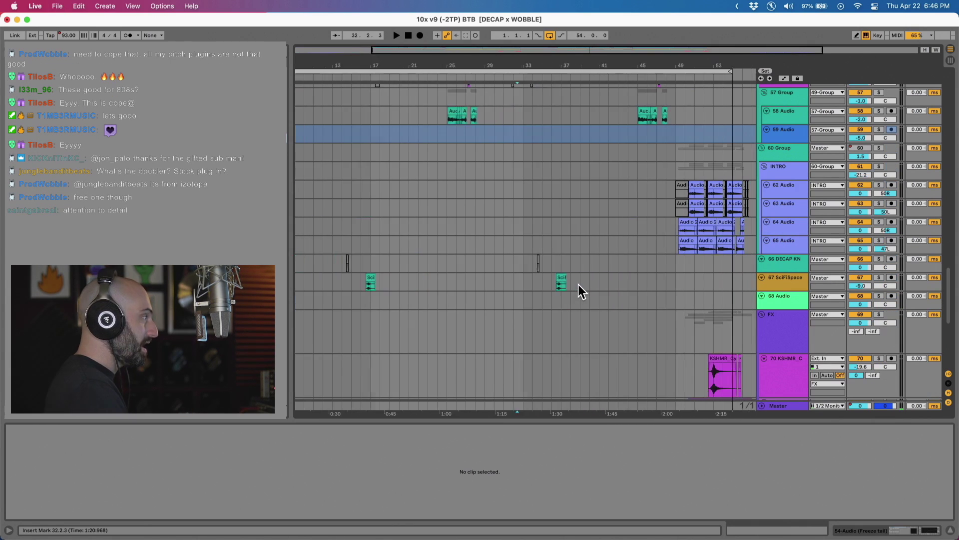
Solo the 67 SciFiSpace track and play its clips near bars 36 and 16, ending with the solo removed.
key("minus")
left_click(545, 282)
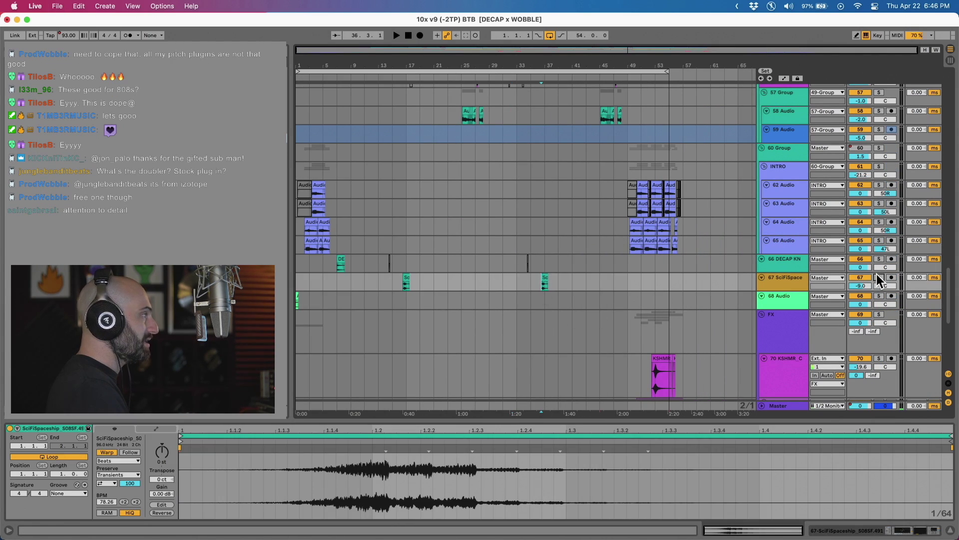
left_click(878, 277)
key("space")
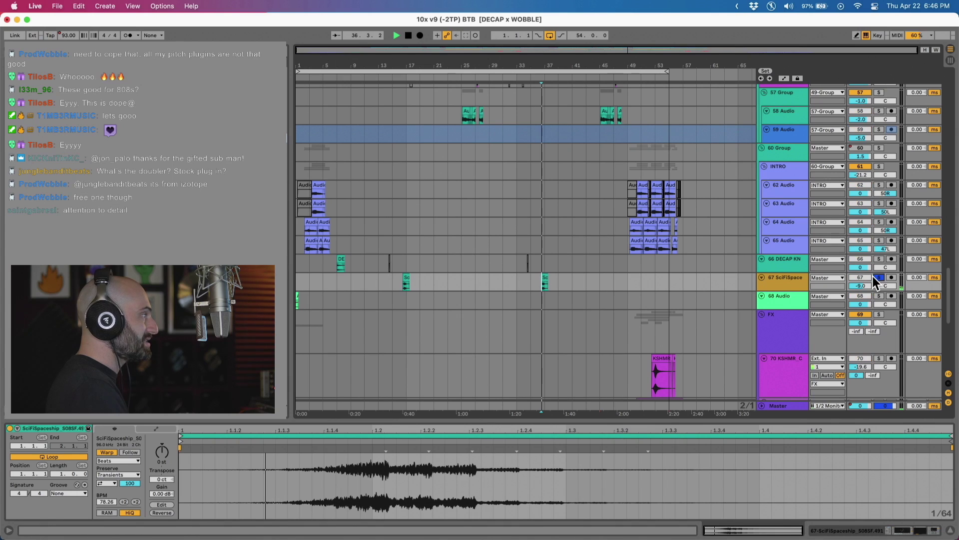
left_click(402, 286)
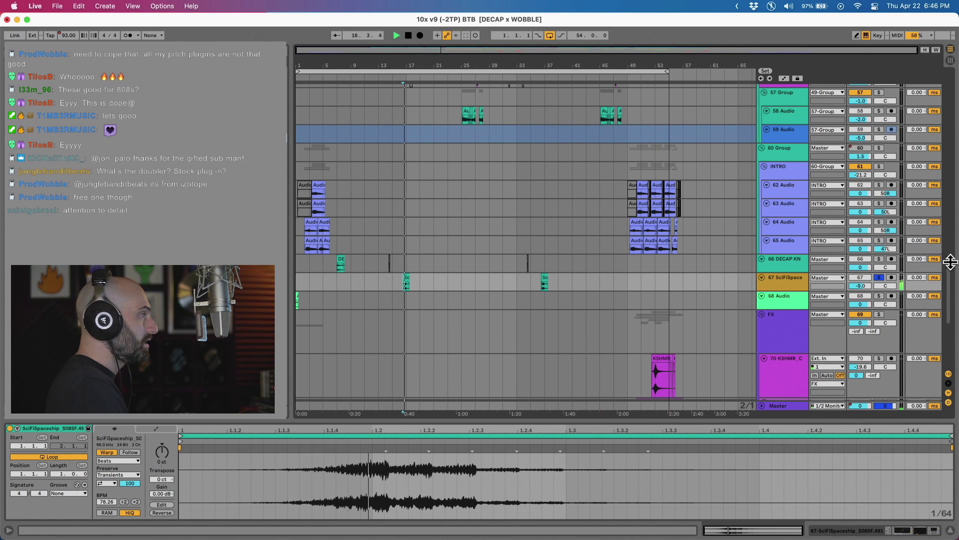
left_click(875, 276)
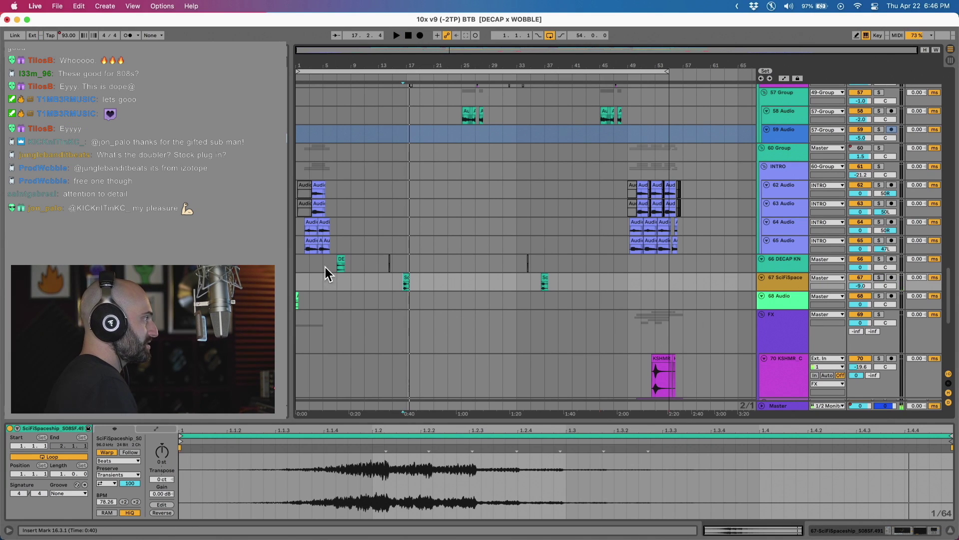
Play the FX near bar 52 from the 70 KSHMR cymbal clip, and solo the 71 BL_Cm reverse vocal track.
scroll(670, 325, "down", 5)
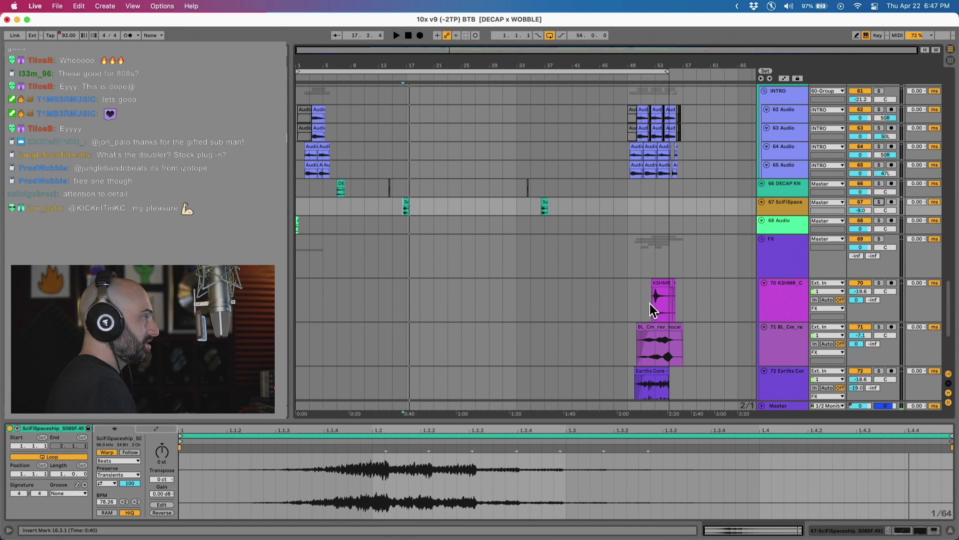
left_click(650, 304)
key("space")
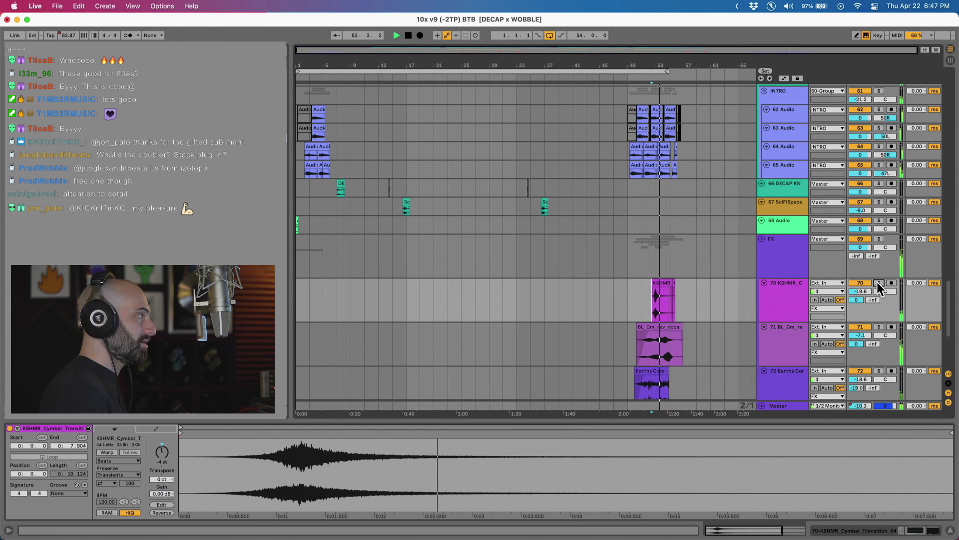
left_click(880, 327)
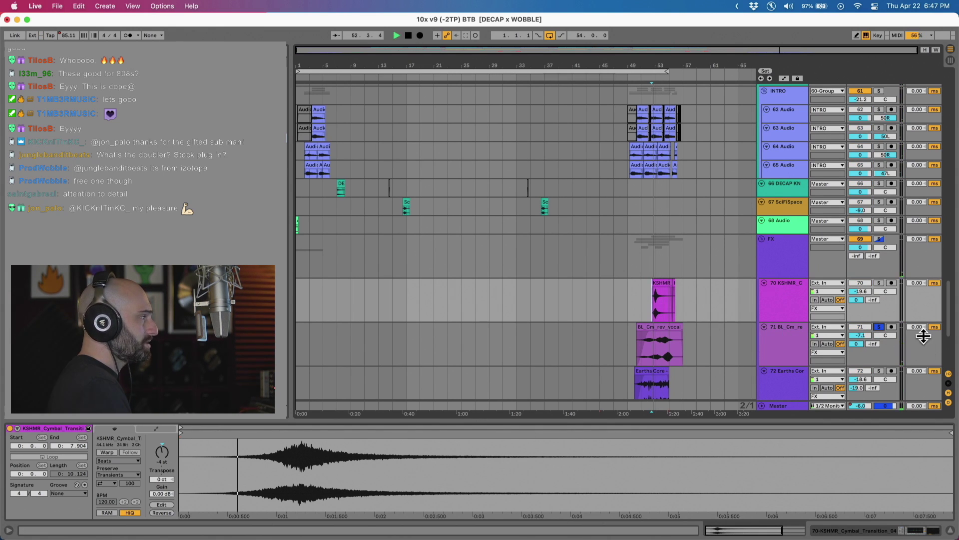
left_click(666, 330)
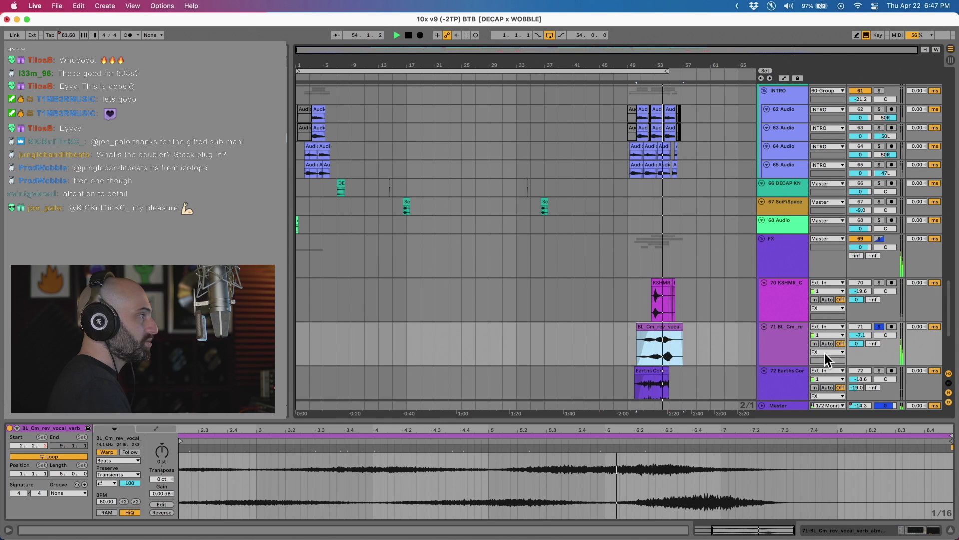
Solo and play the 72 Earths Core, 73 Newborn and 74 Audio tracks in the FX group around bars 50 to 54.
scroll(808, 356, "down", 2)
left_click(878, 335)
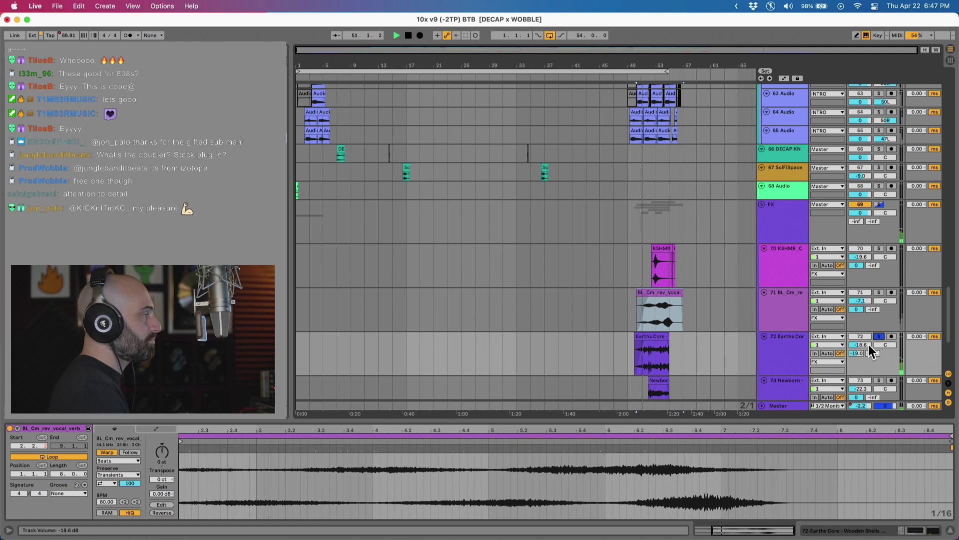
scroll(547, 318, "down", 2)
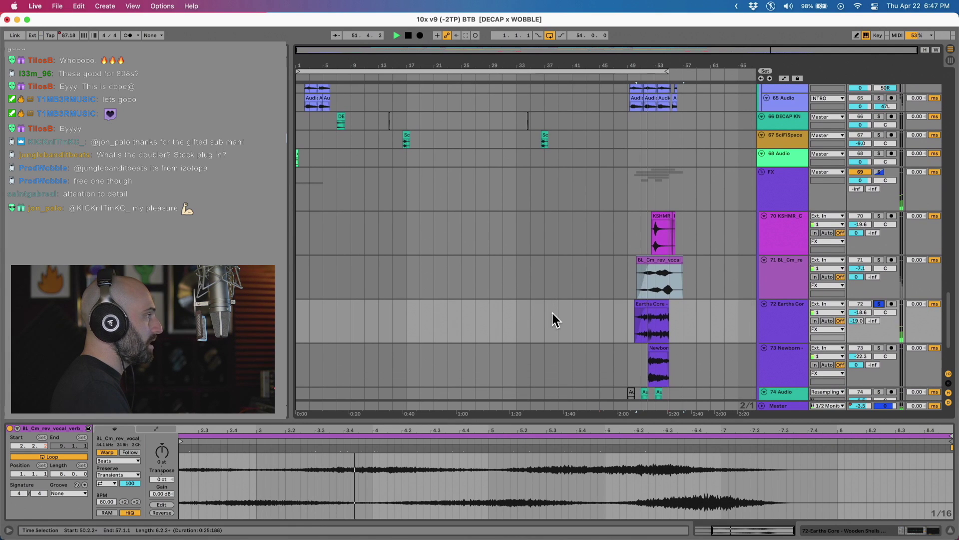
left_click(658, 347)
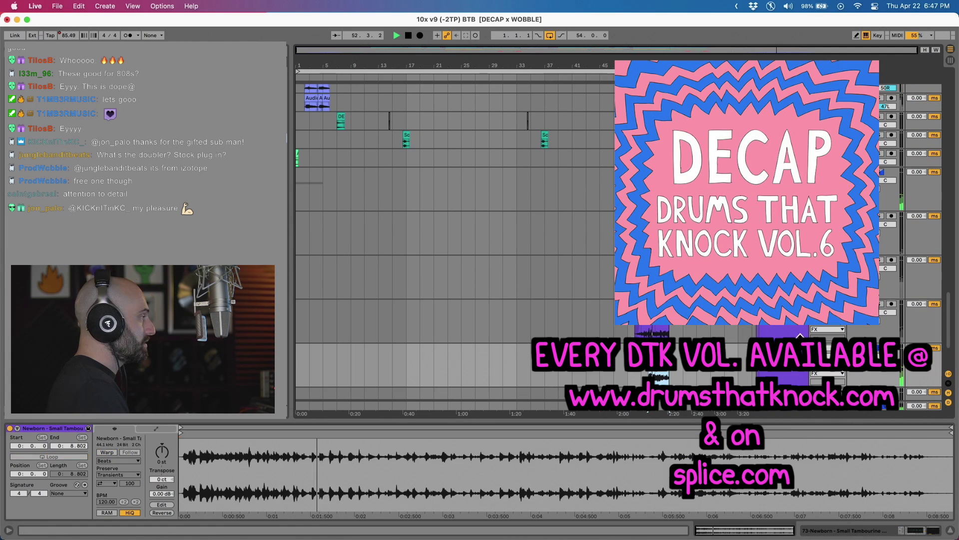
scroll(658, 348, "down", 4)
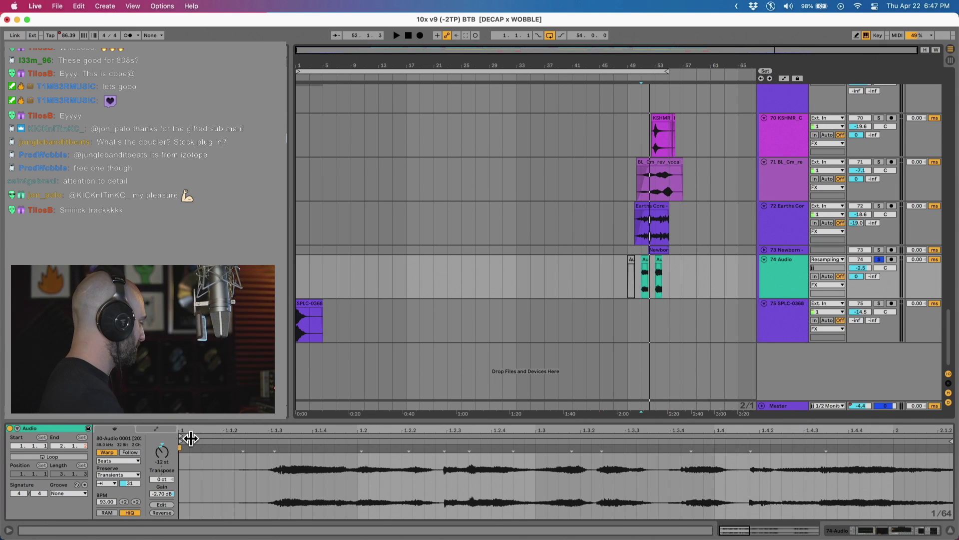
Solo the 75 SPLC-0368 one-shot track and play it from the start of the arrangement.
left_click(879, 303)
key("space")
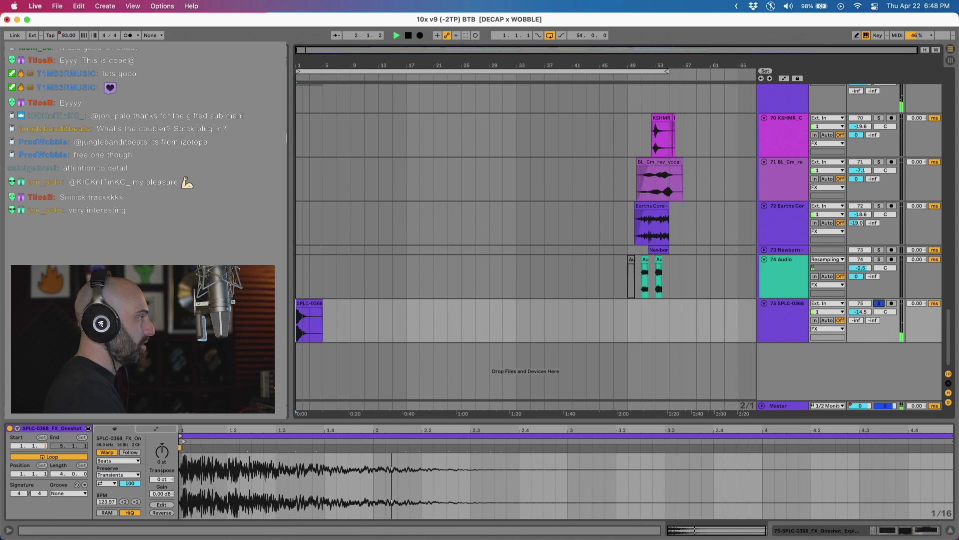
key("space")
key("space")
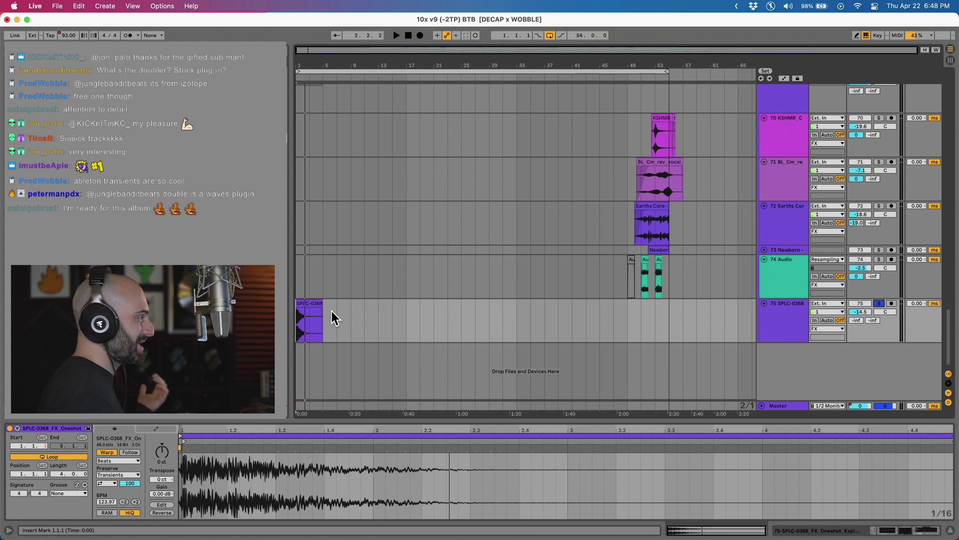
Examine the FabFilter Pro-Q 3 and Gullfoss plug-ins on the Master track, closing each window after viewing it.
scroll(331, 311, "up", 2)
left_click(779, 405)
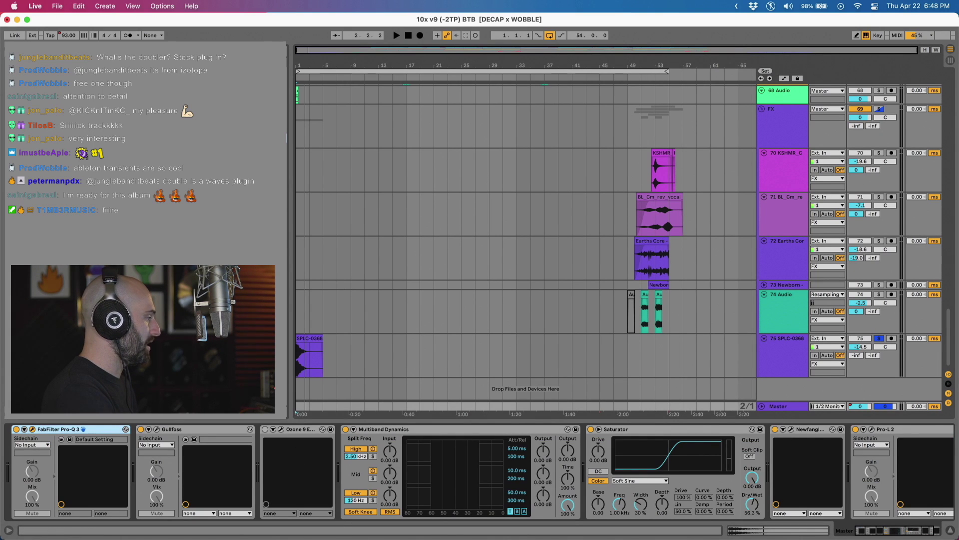
left_click_drag(651, 49, 637, 95)
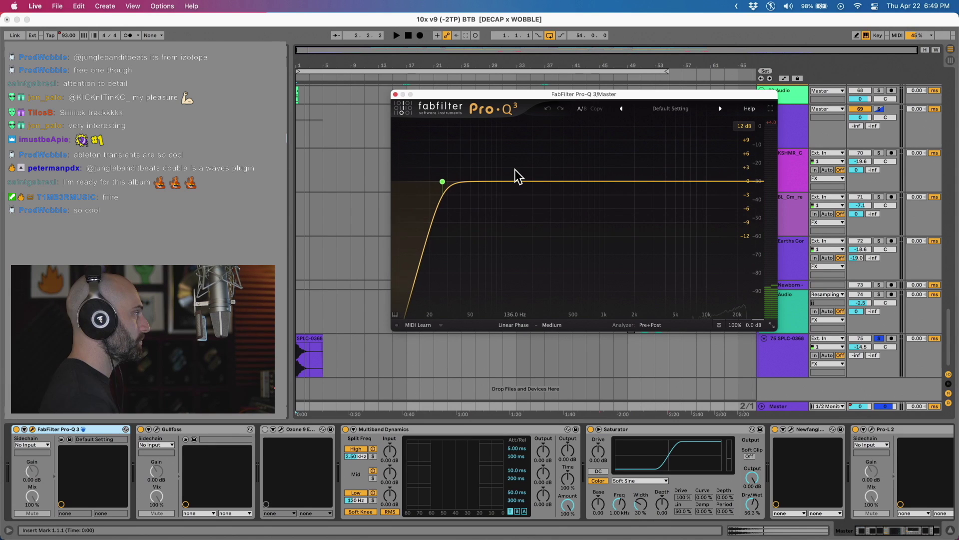
left_click(395, 94)
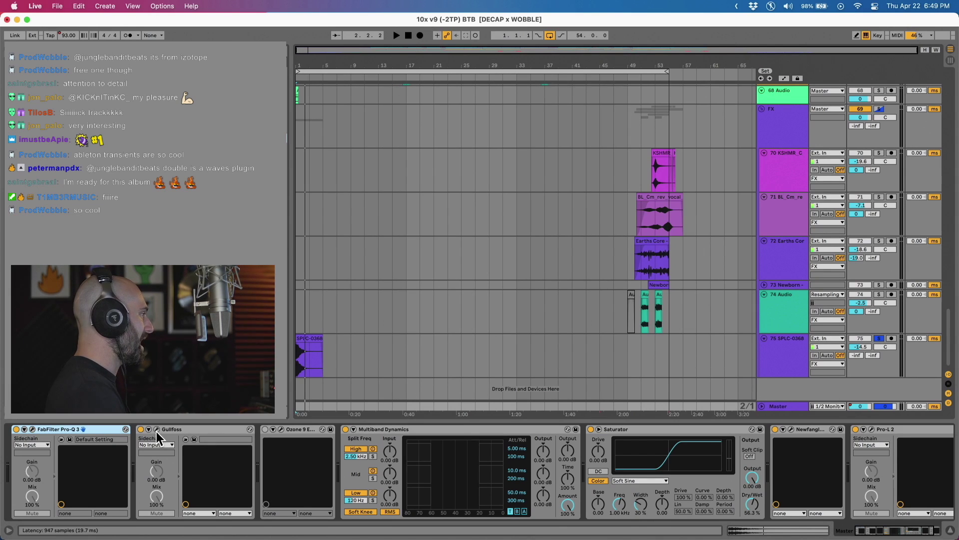
left_click(156, 429)
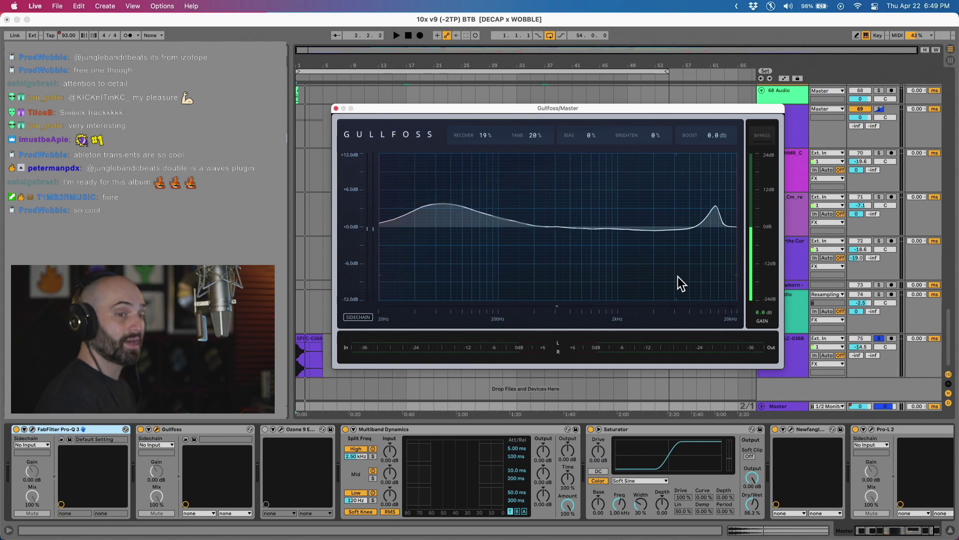
key("super+w")
Examine the Multiband Dynamics and Saturator settings in the Master device chain.
left_click(477, 433)
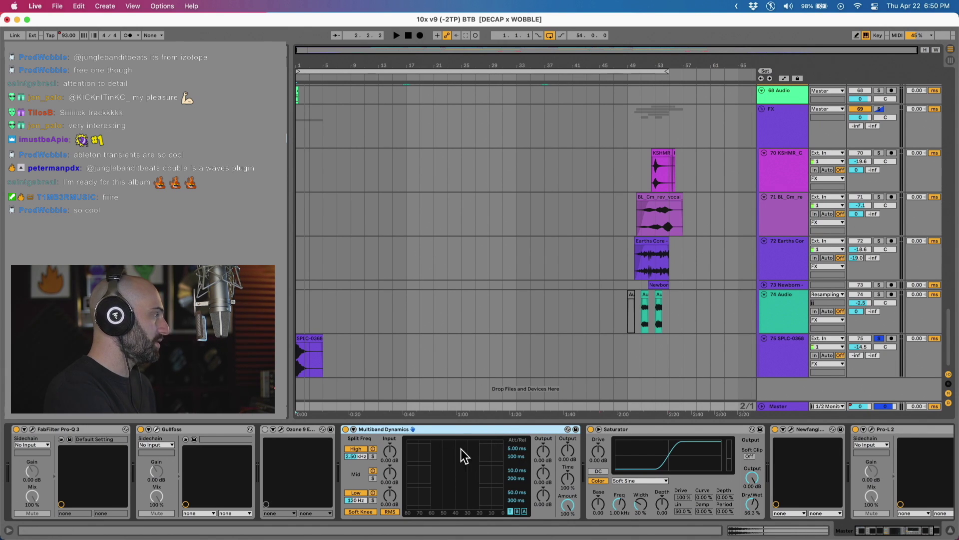
left_click(787, 407)
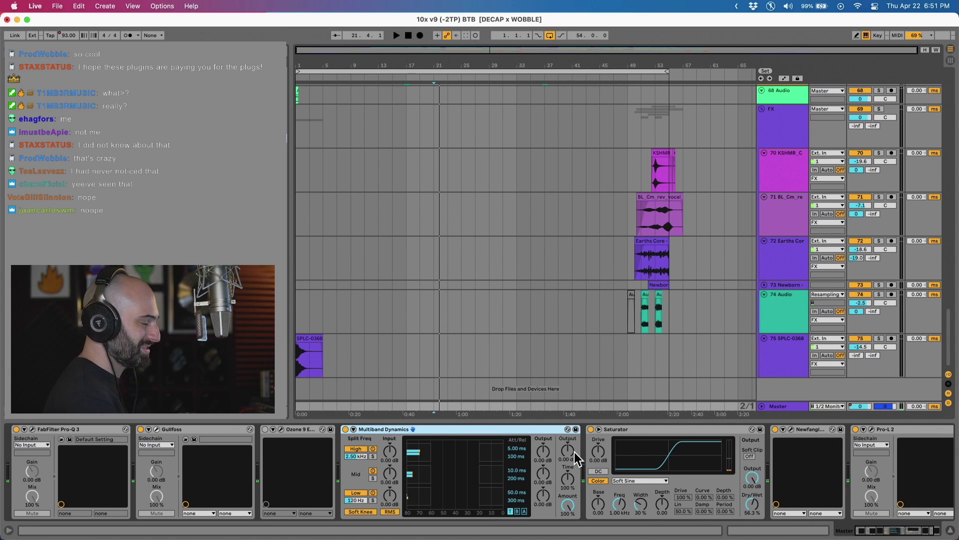
left_click(715, 429)
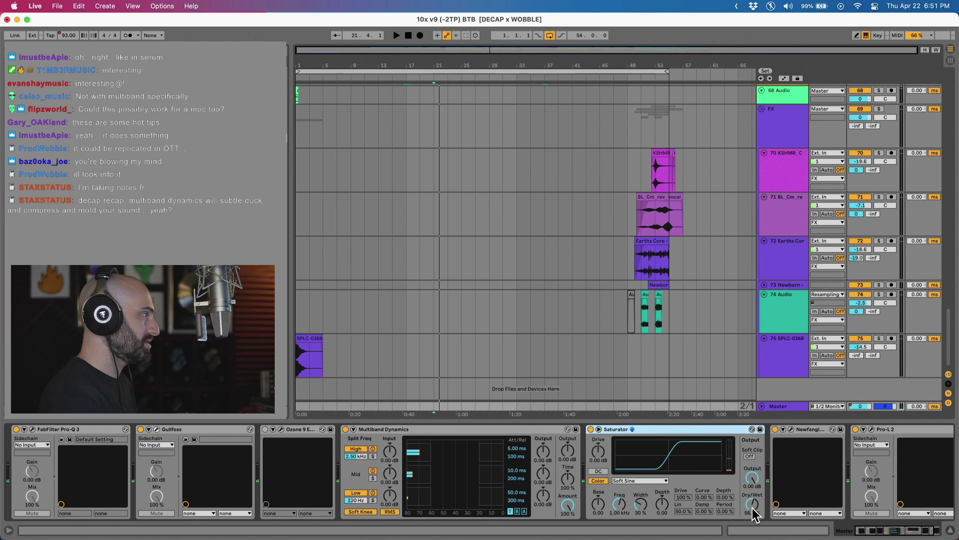
Open the Newfangled Saturate plug-in on the Master and examine its drive, clipper shape and detail preservation settings.
left_click(791, 429)
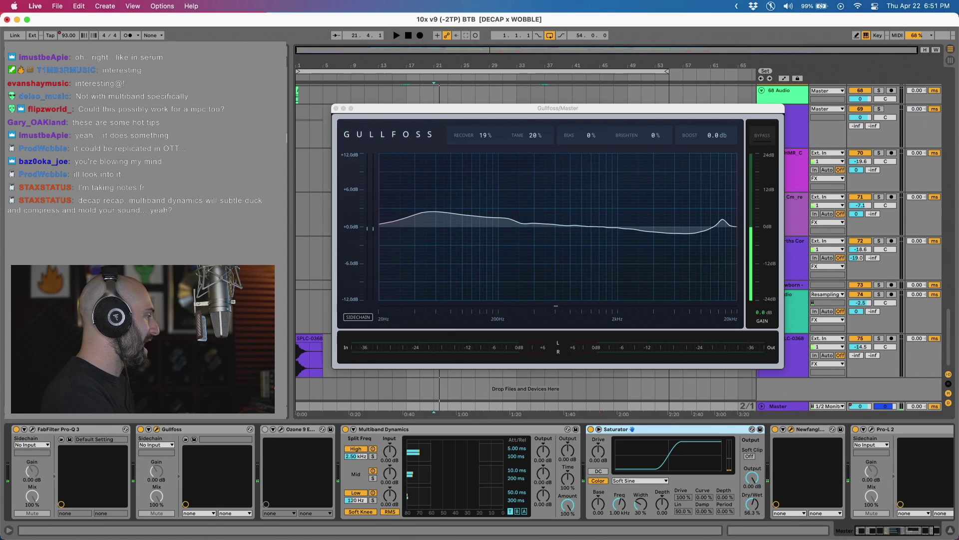
left_click_drag(676, 140, 588, 71)
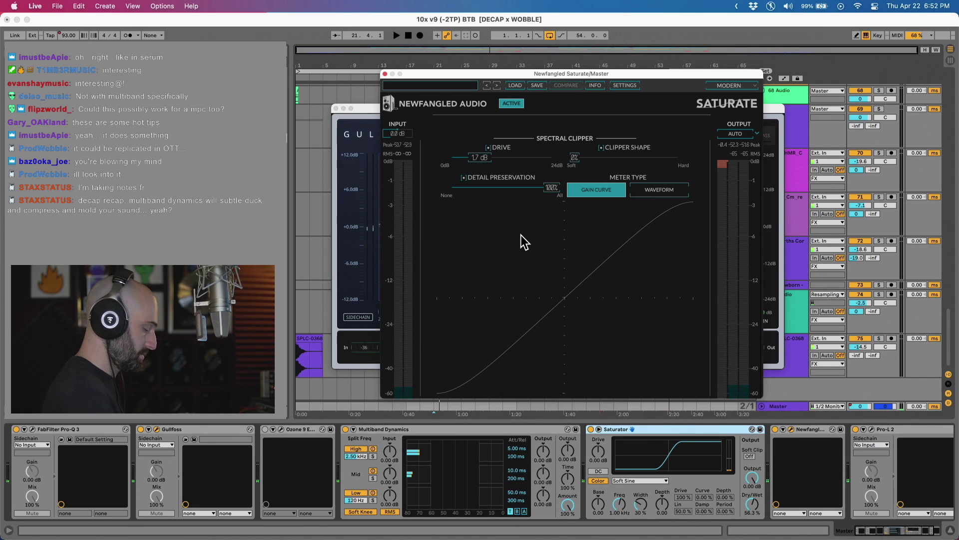
key("alt+super+p")
Open the Pro-L 2 limiter on the Master, examine its settings and move its window to uncover Saturate's controls.
left_click(871, 428)
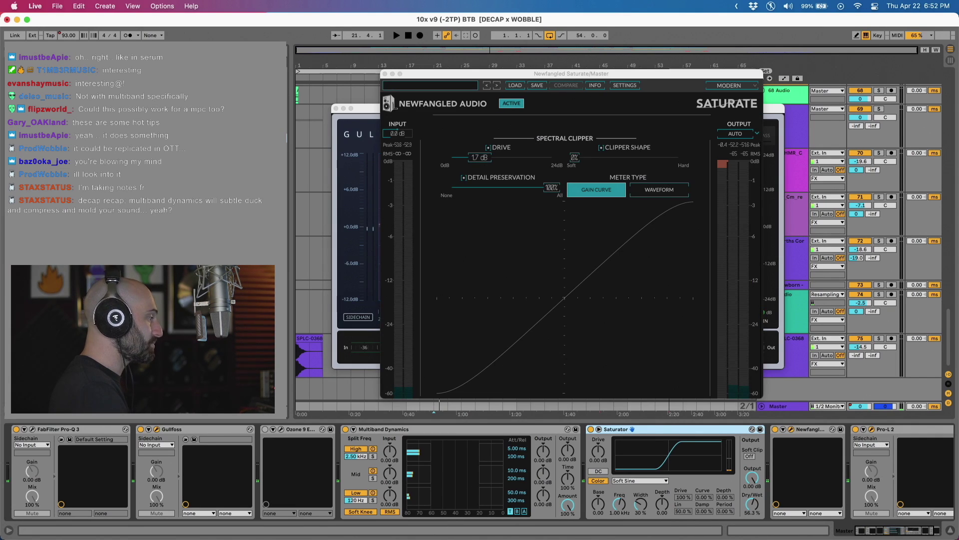
left_click_drag(739, 53, 707, 103)
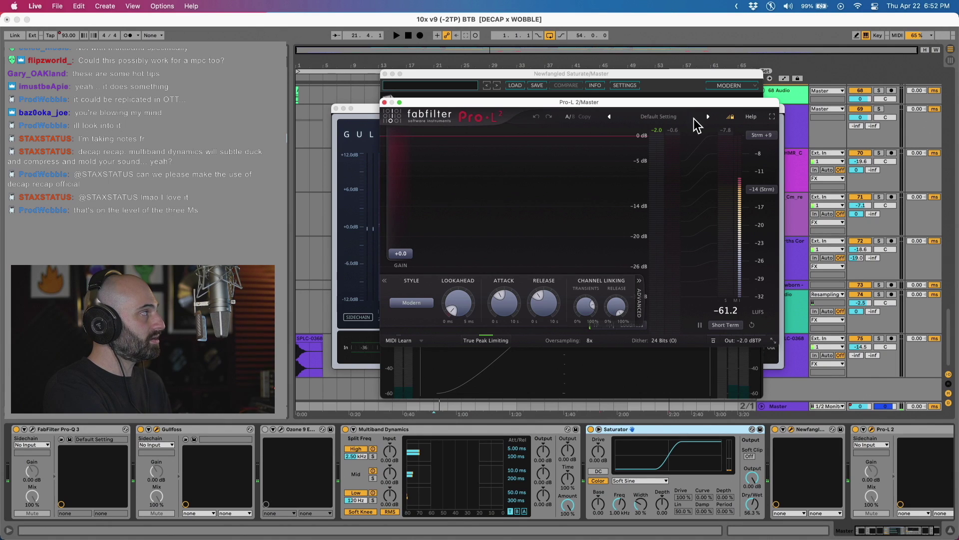
left_click_drag(700, 103, 689, 154)
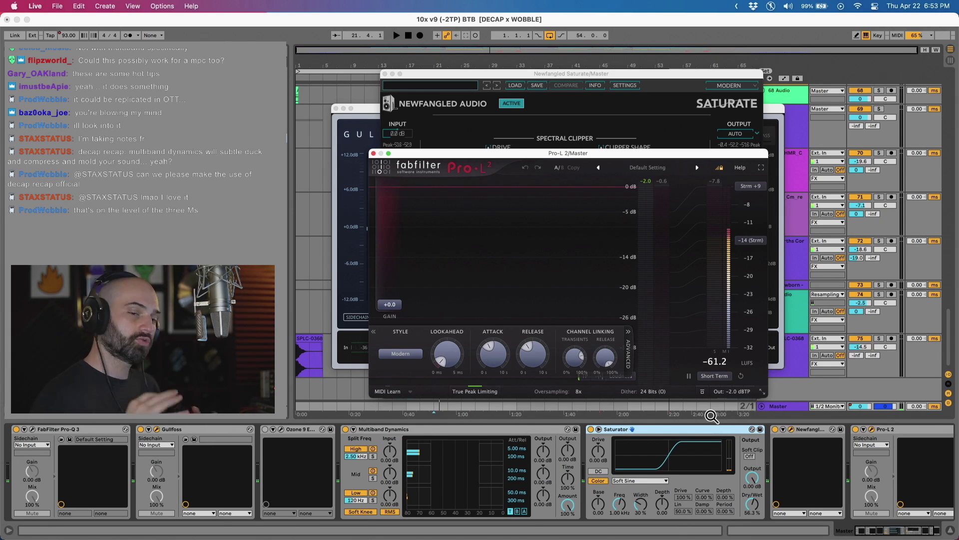
left_click_drag(489, 153, 532, 183)
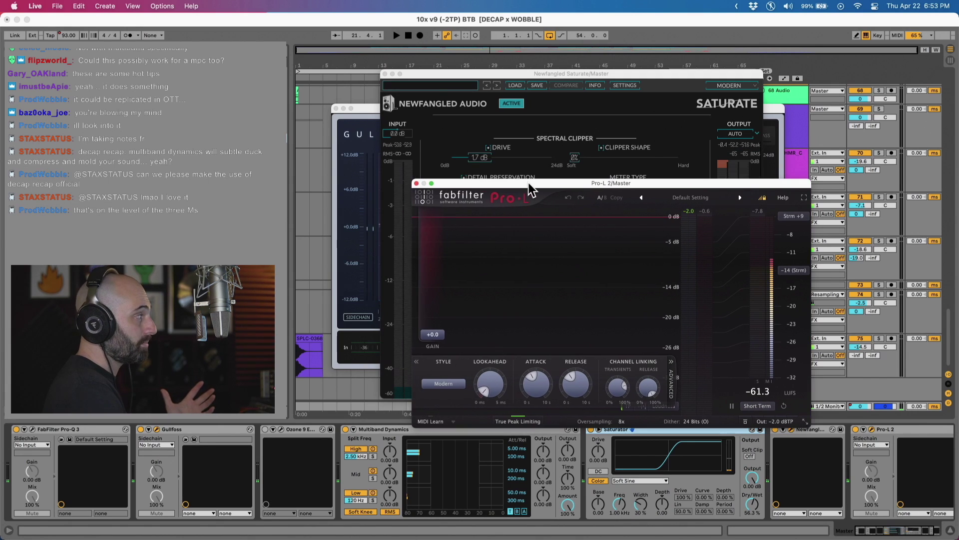